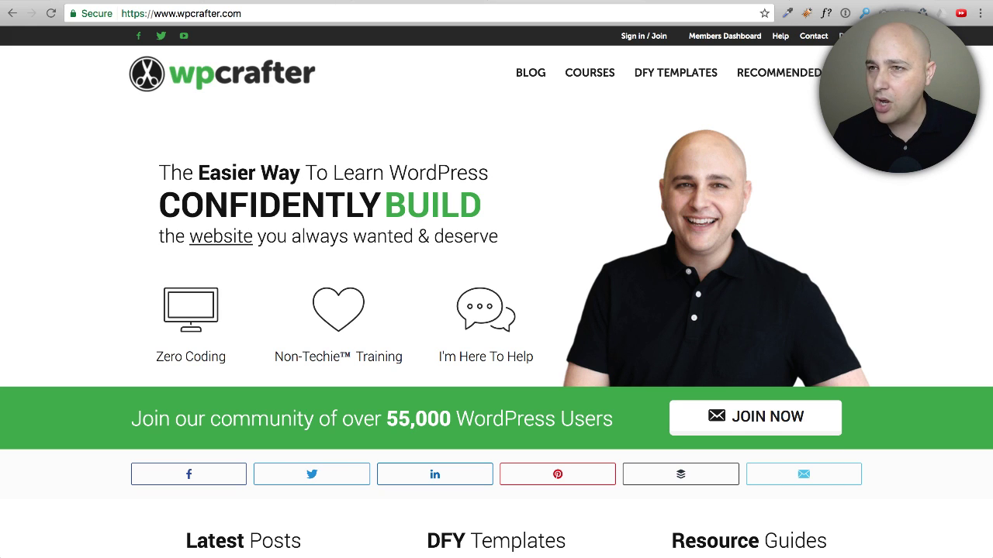
Examine the MemberPress pricing page, comparing the features of the Business and Developer editions, including the bundled Affiliate Royale add-on
left_click(698, 3)
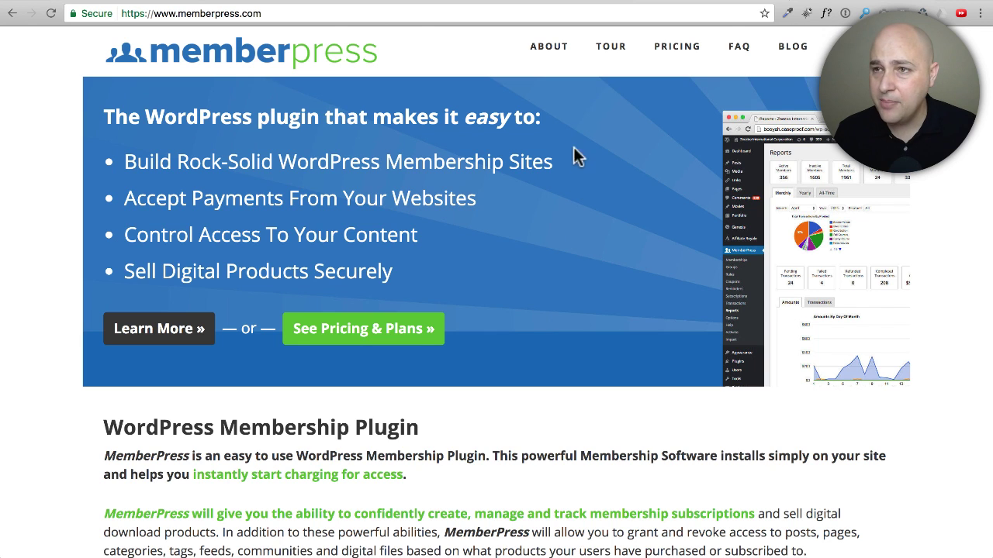
left_click(681, 47)
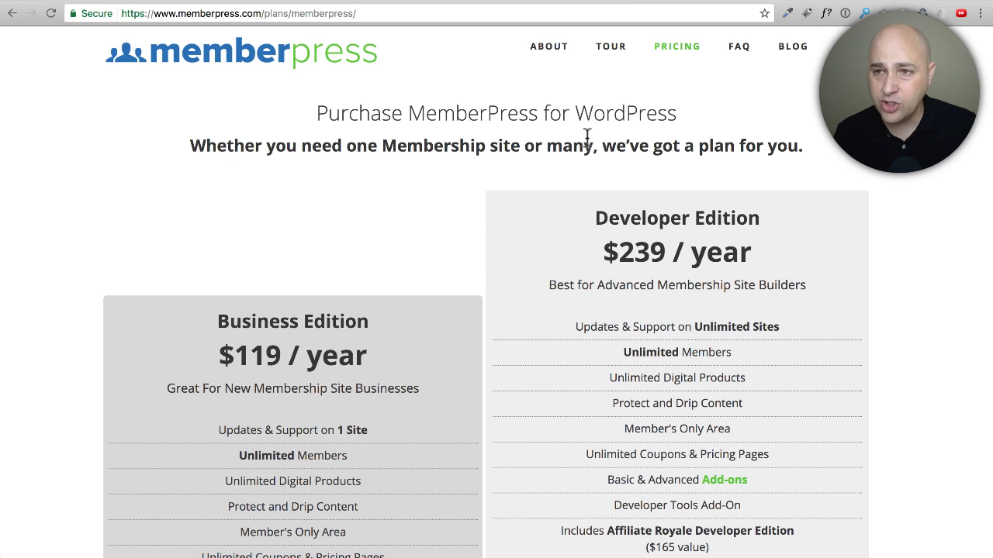
scroll(483, 162, "down", 3)
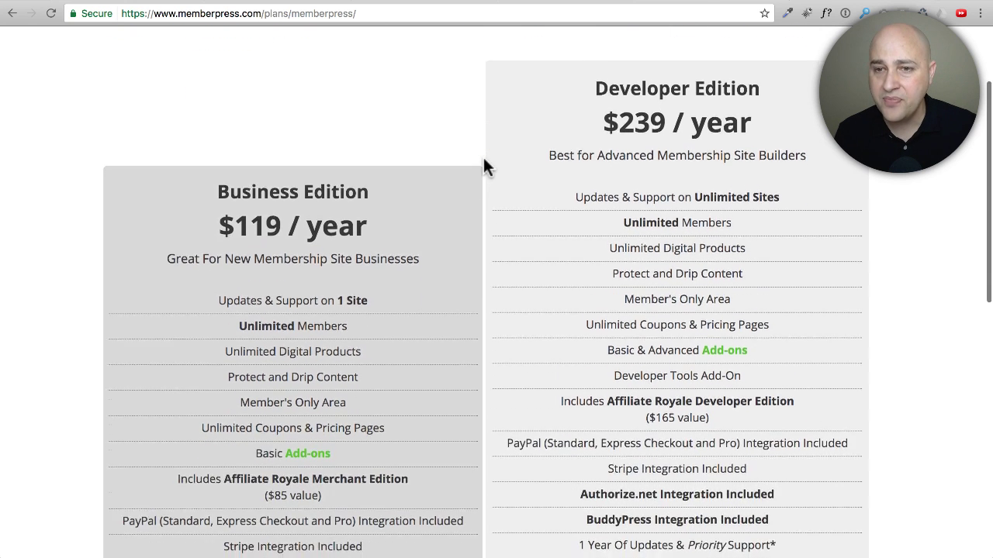
scroll(483, 161, "down", 2)
scroll(483, 165, "up", 1)
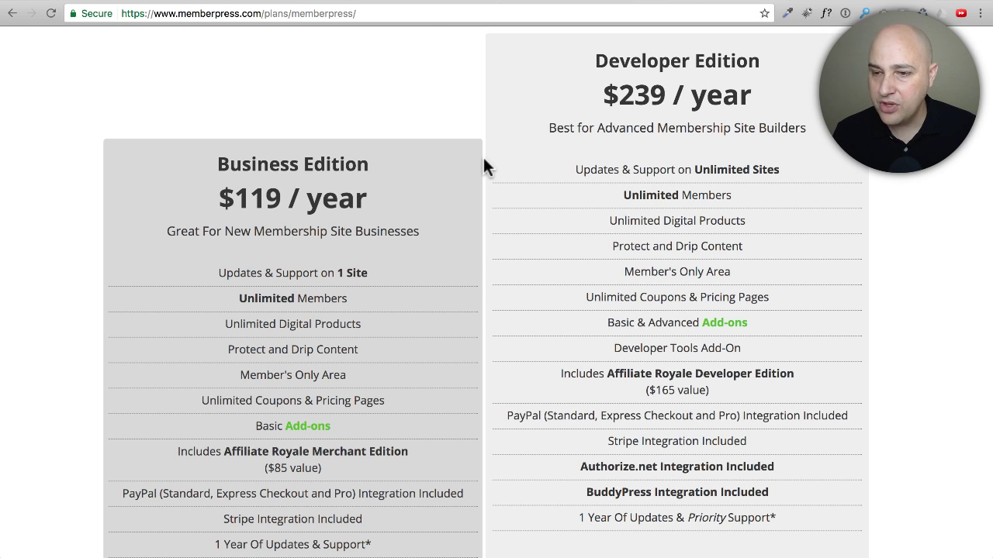
scroll(475, 164, "down", 3)
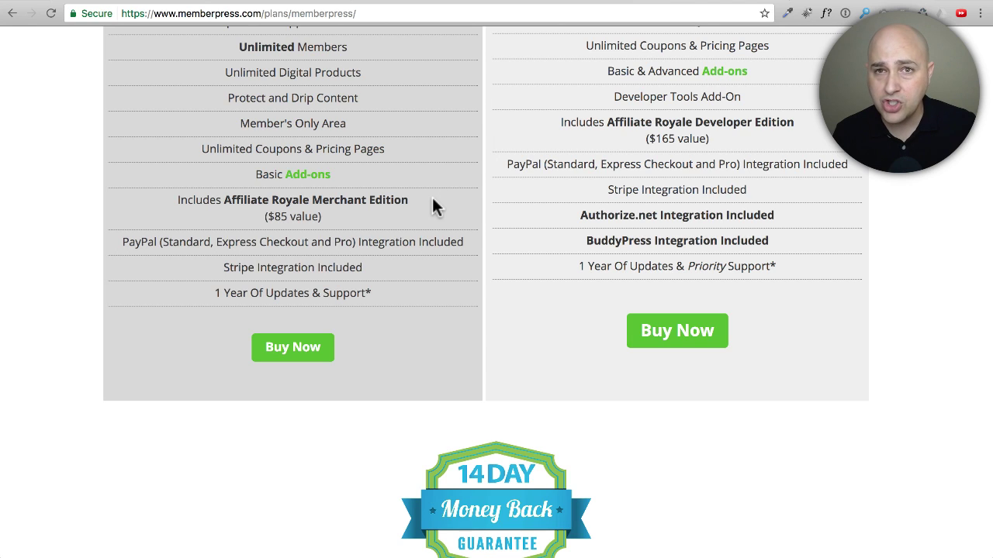
left_click_drag(401, 200, 219, 199)
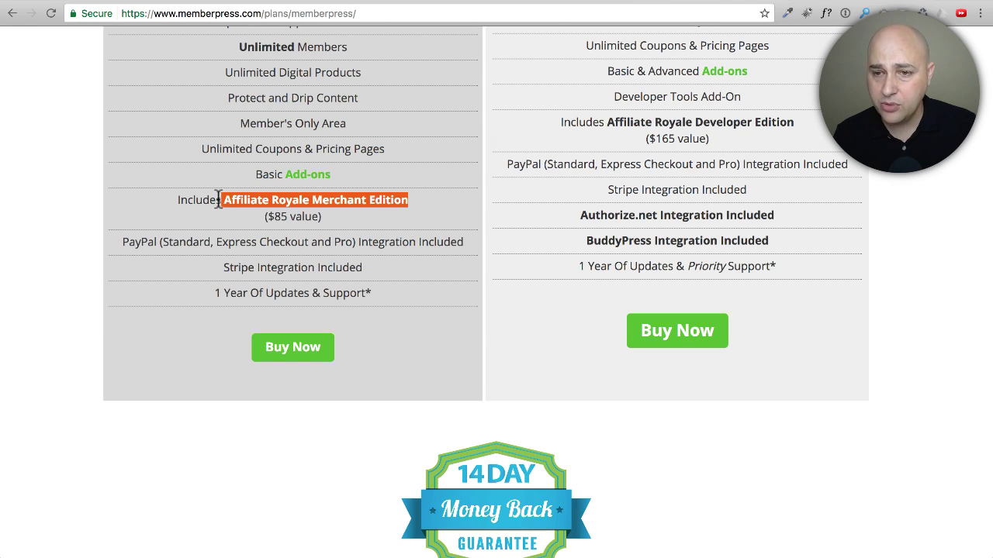
scroll(480, 292, "up", 10)
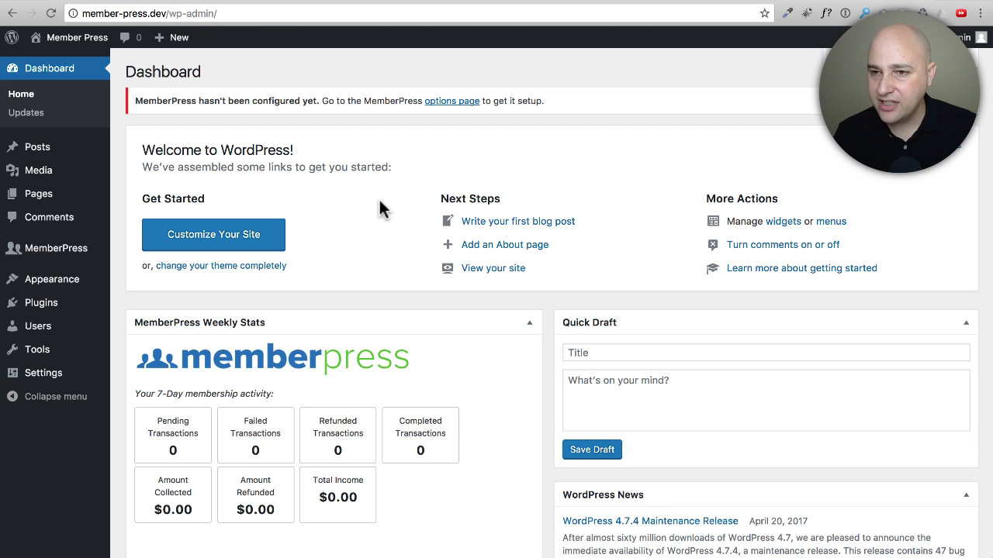
Review the MemberPress weekly stats on the WordPress dashboard and open the MemberPress options page from the configuration notice
scroll(371, 200, "down", 5)
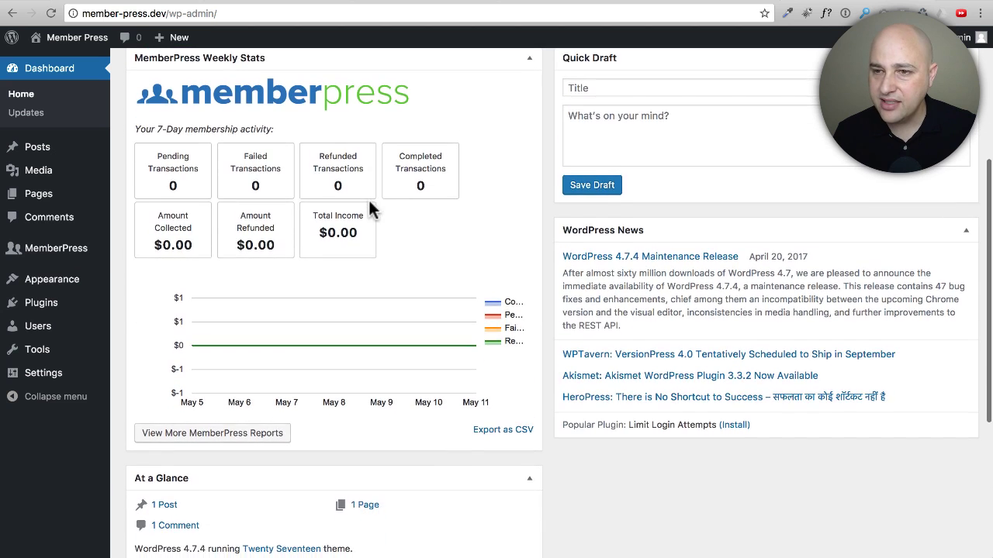
scroll(369, 200, "up", 1)
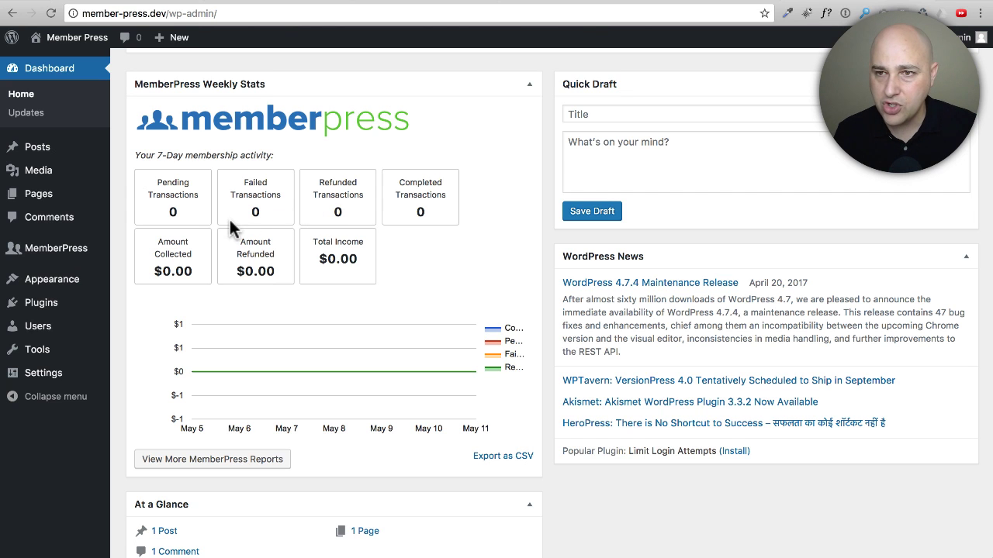
scroll(228, 218, "up", 5)
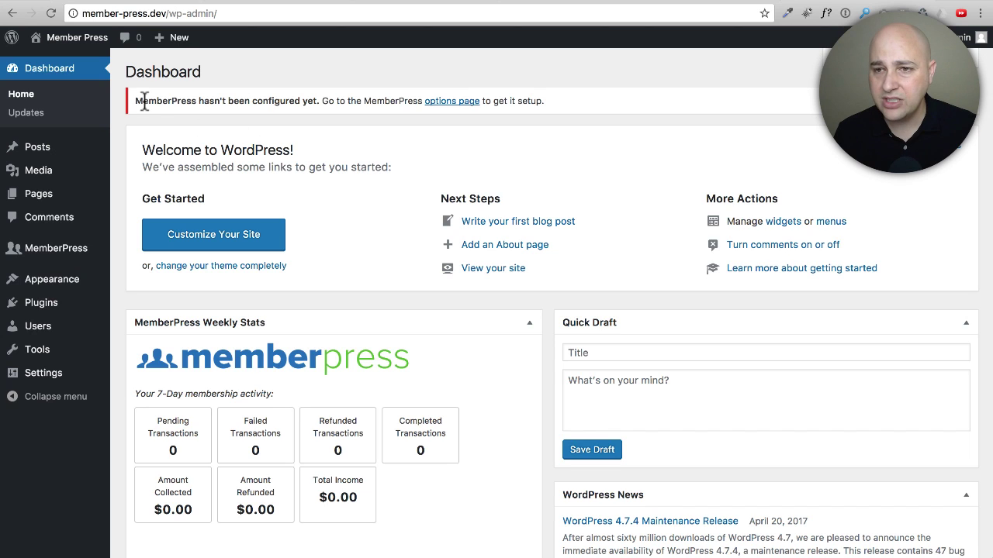
left_click_drag(136, 101, 299, 99)
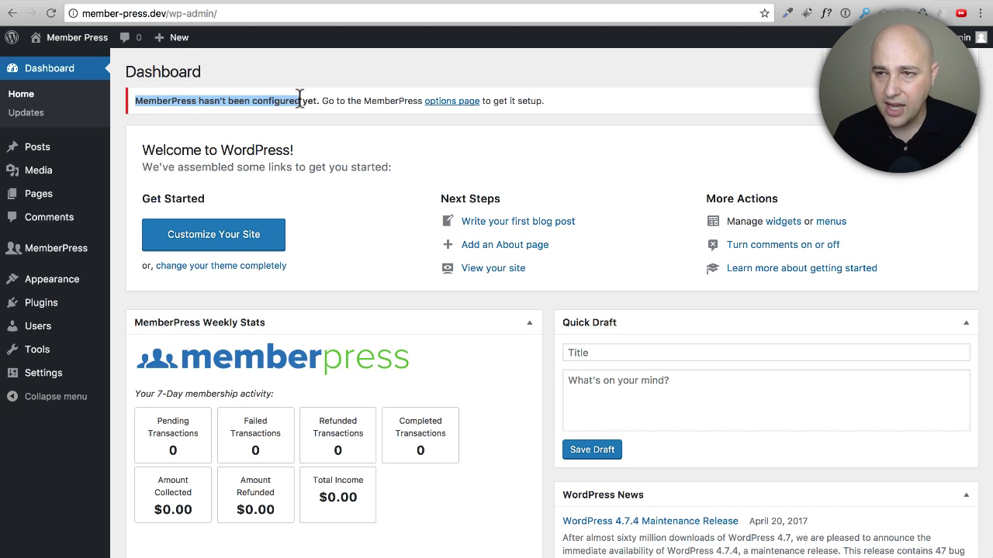
left_click(444, 101)
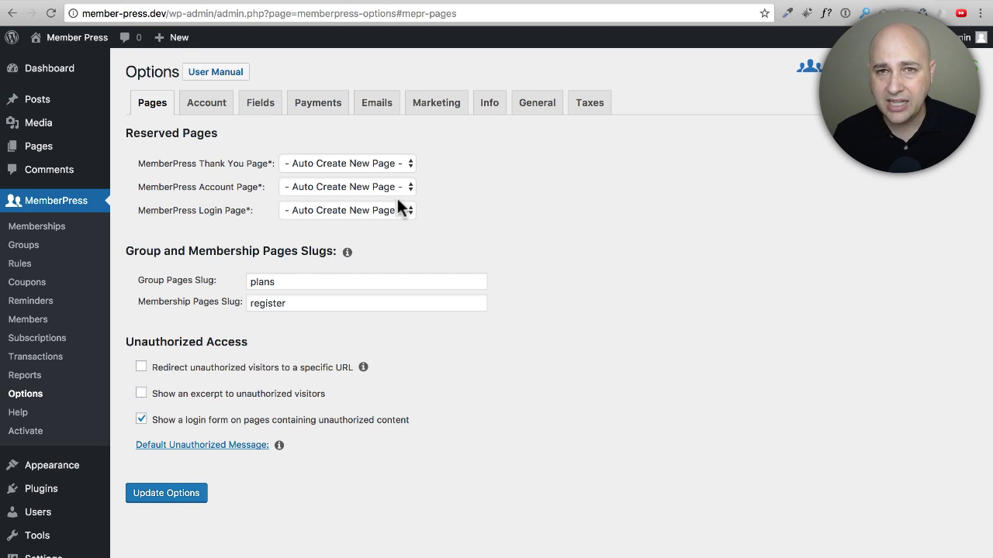
Preview the redirect settings for unauthorized visitors in the Unauthorized Access section, leaving the redirect disabled
scroll(401, 233, "down", 1)
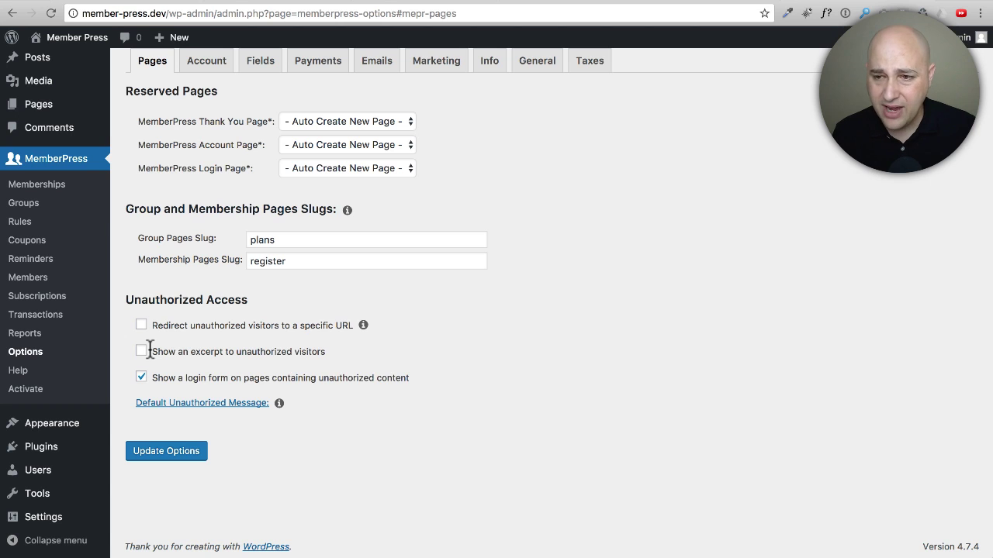
left_click(141, 326)
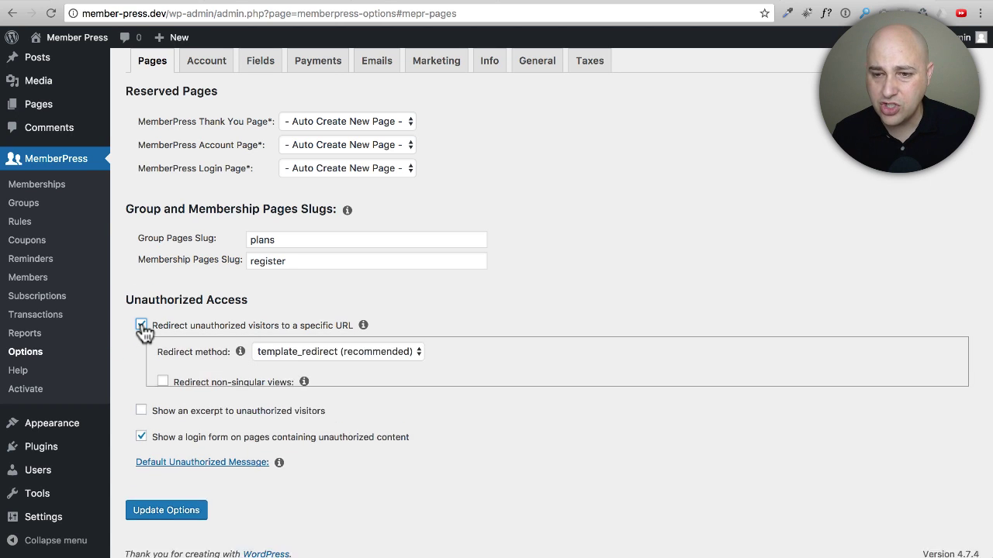
left_click(141, 326)
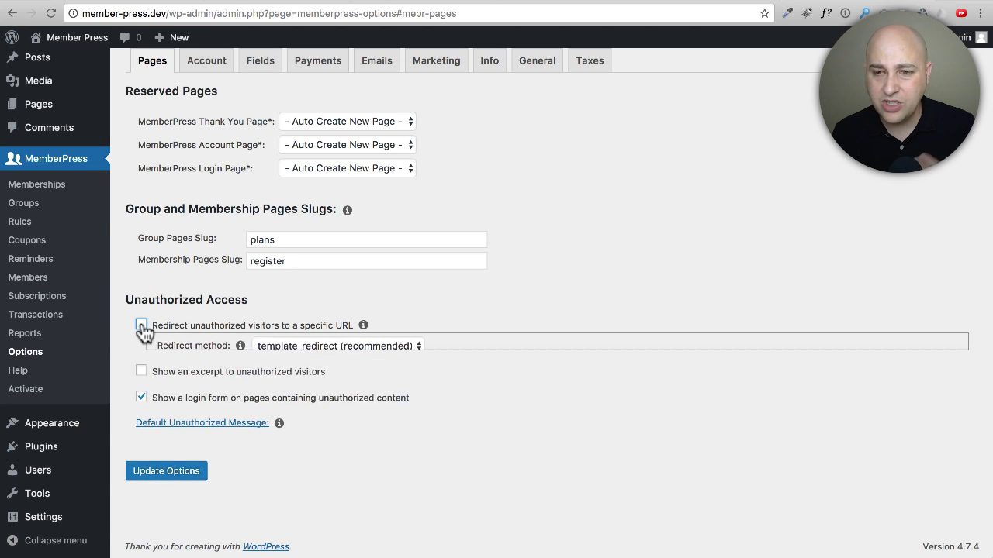
scroll(191, 368, "up", 2)
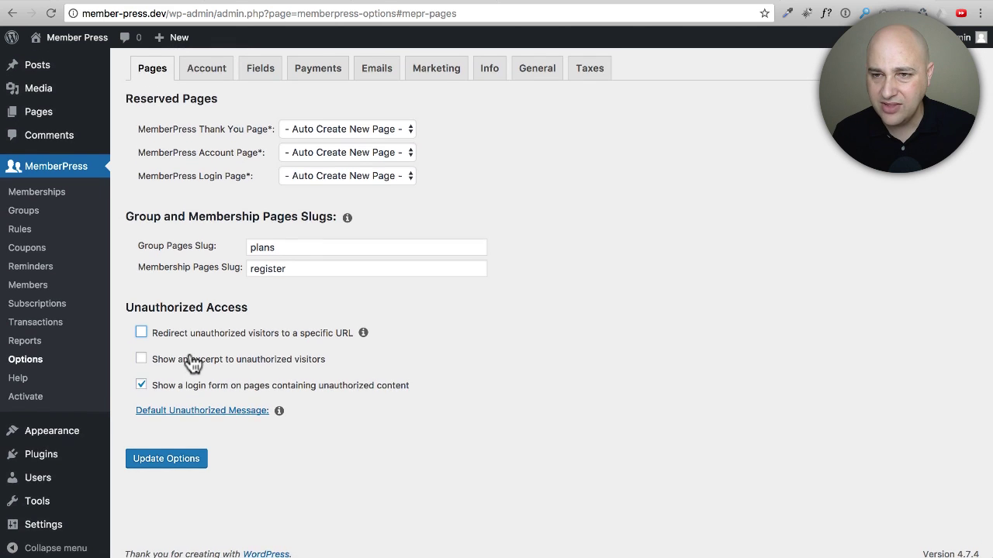
Review the MemberPress account options for permissions, registration, login and logout, and the account page welcome message
left_click(208, 109)
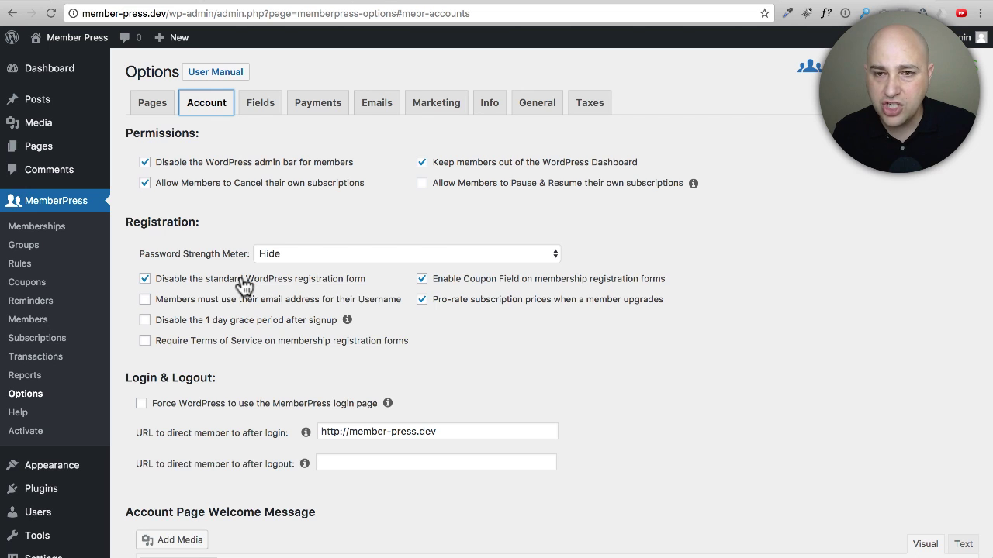
scroll(243, 286, "down", 3)
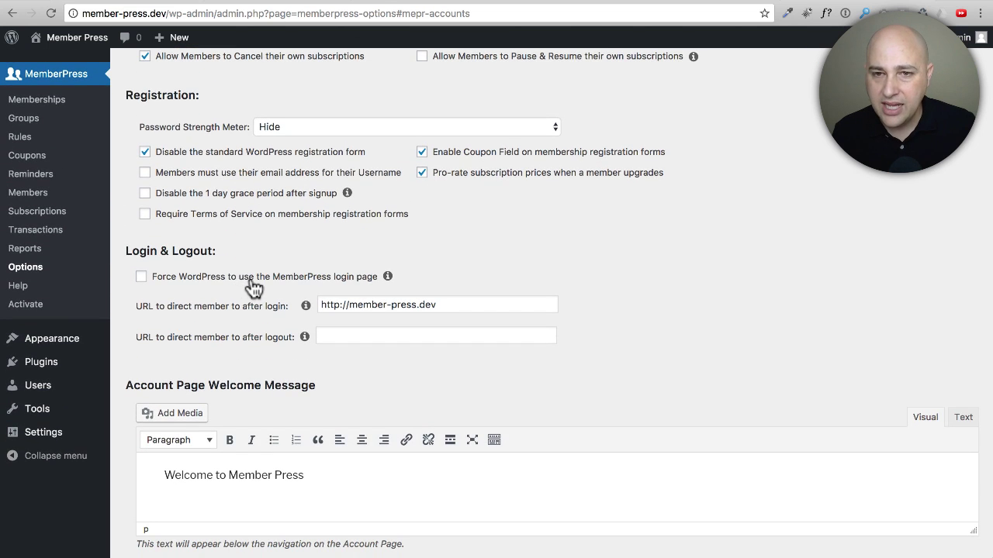
scroll(254, 287, "down", 1)
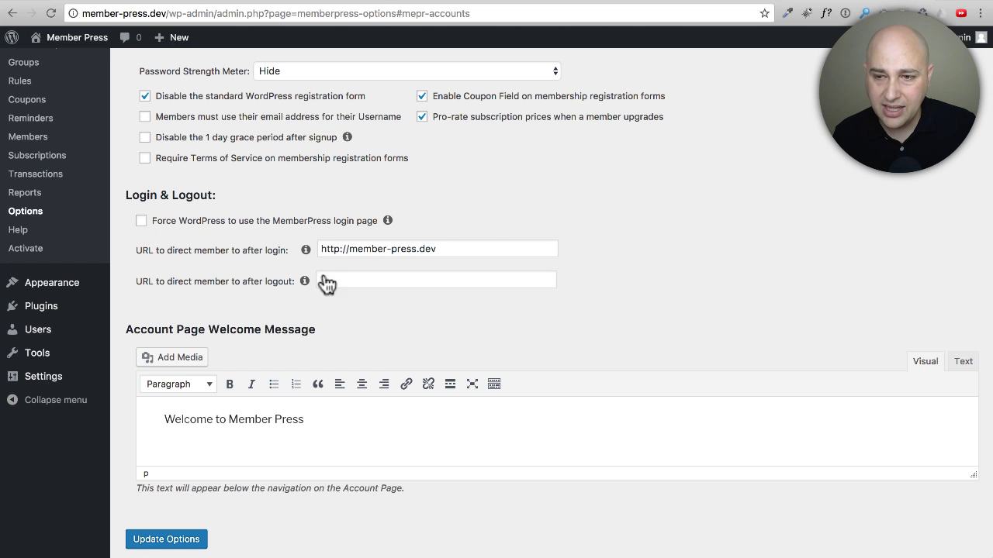
scroll(282, 287, "up", 5)
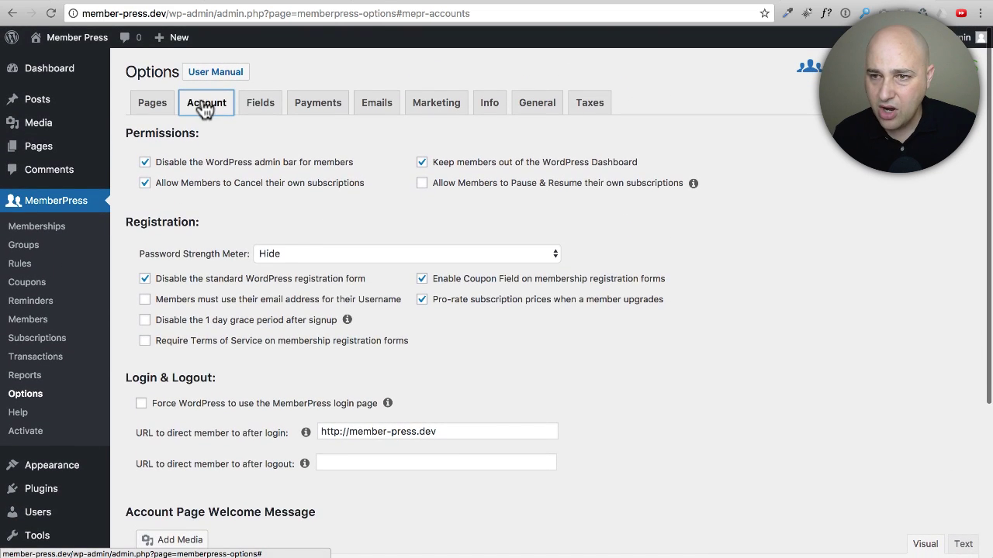
In the extended user information fields, make the name fields required and the address fields not required
left_click(257, 104)
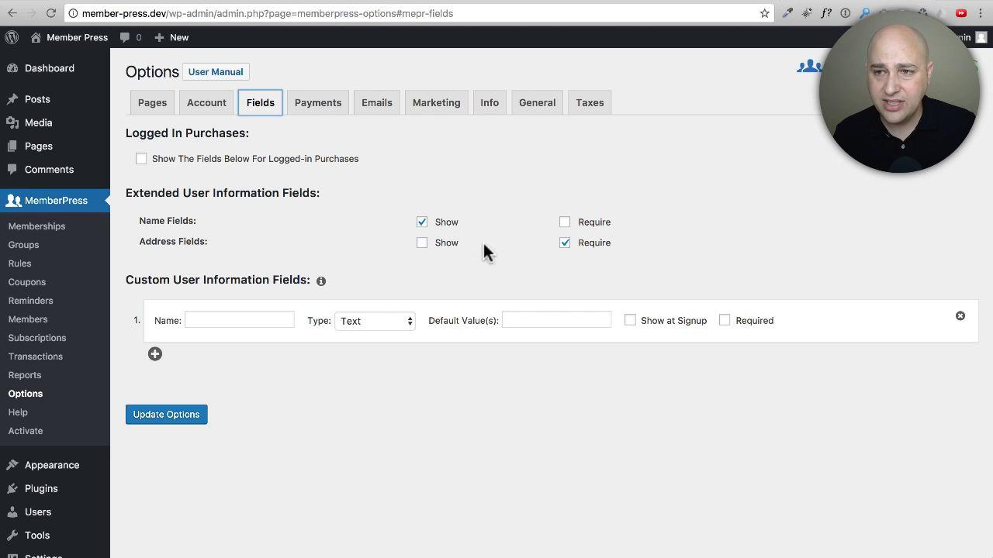
left_click(565, 244)
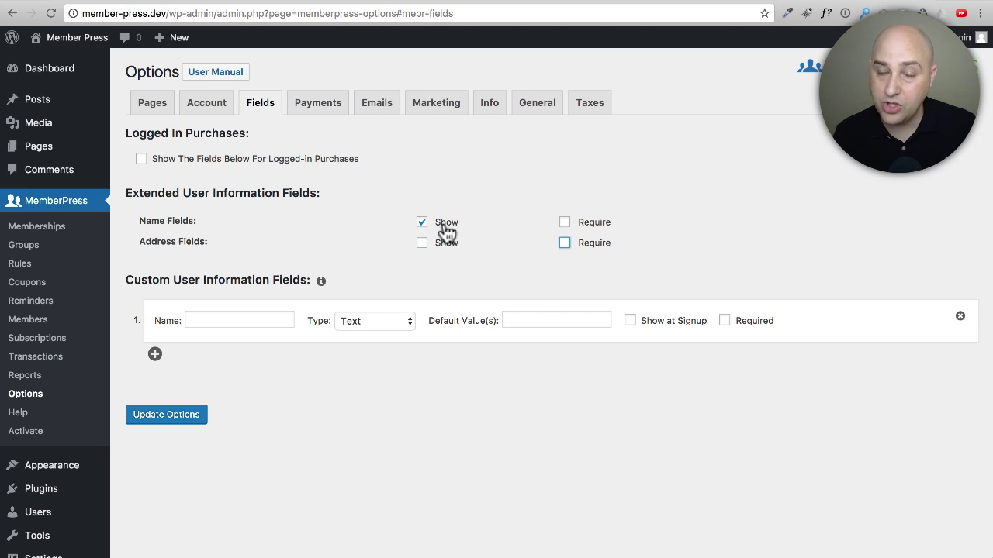
left_click(565, 222)
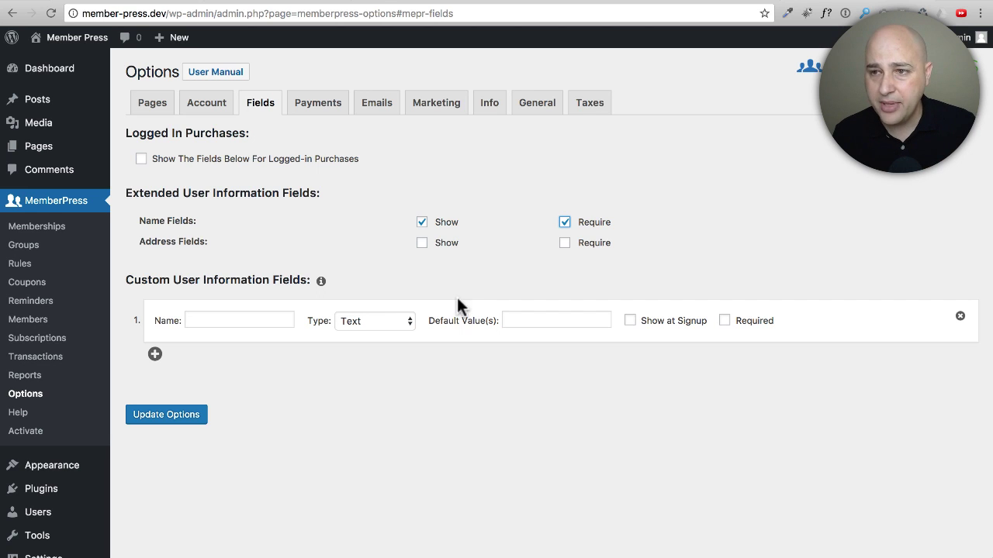
Add a payment method to the MemberPress options and set its gateway to Stripe
left_click(319, 109)
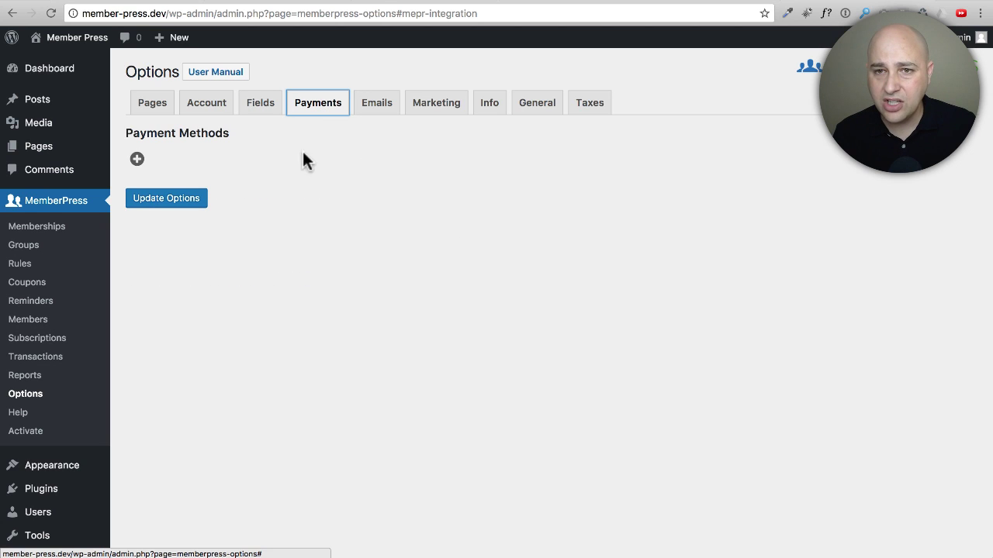
left_click(138, 162)
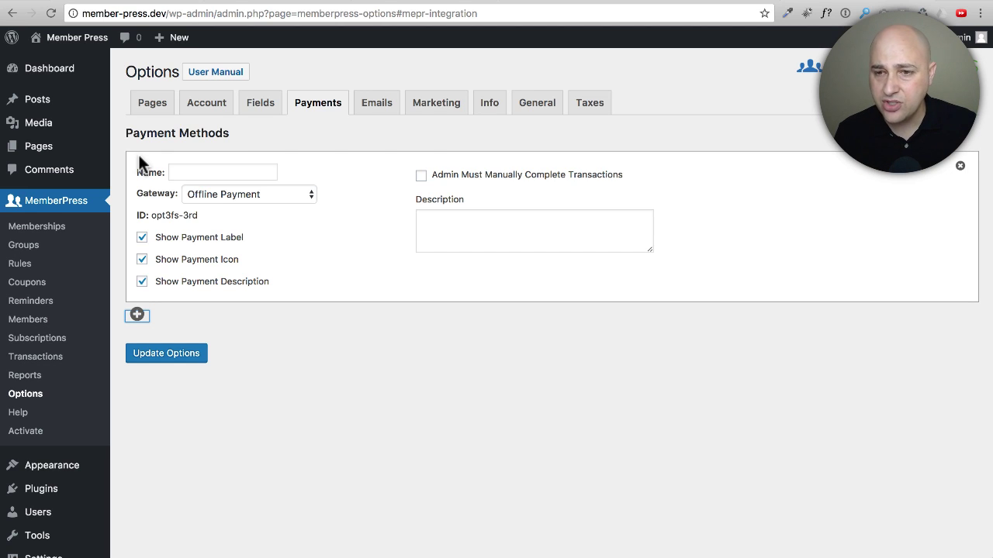
left_click(263, 190)
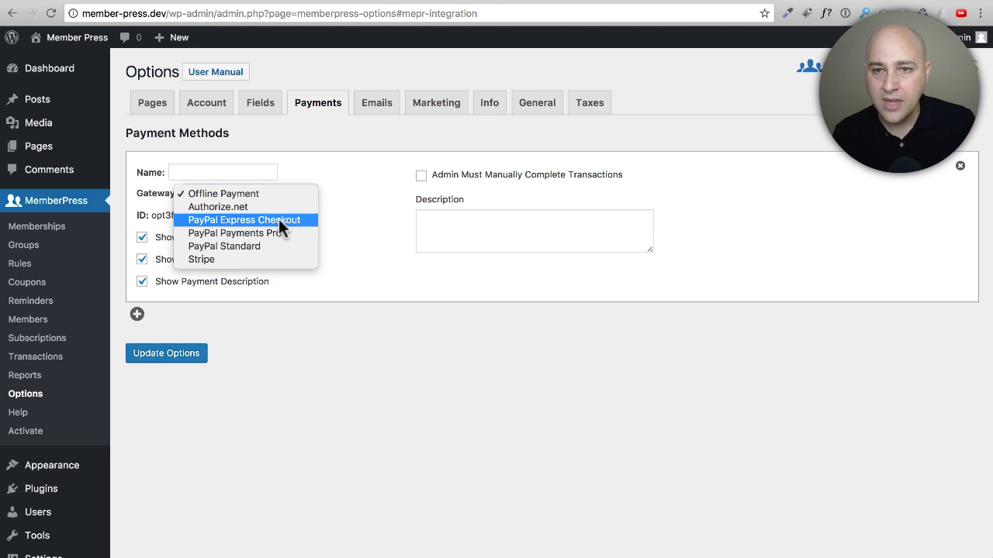
left_click(251, 260)
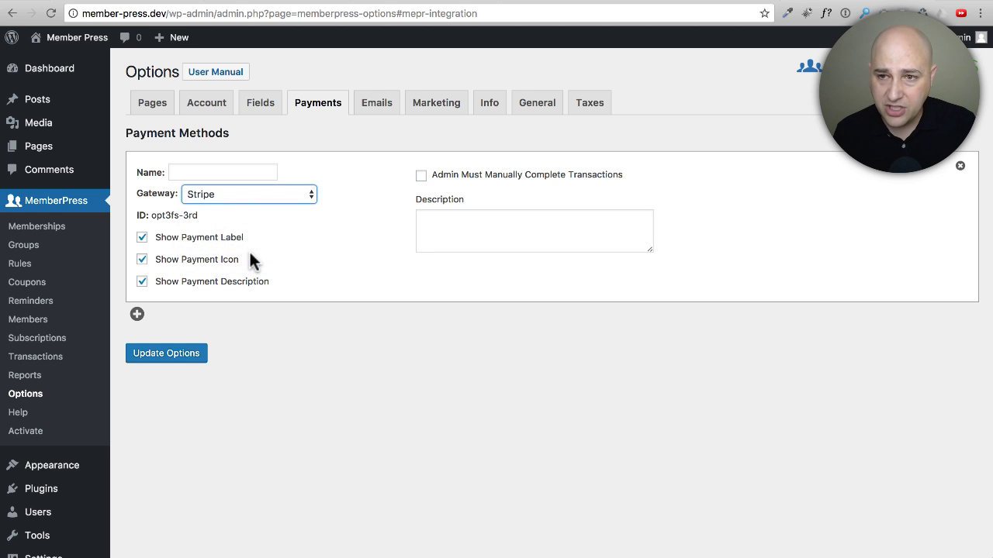
Add a second payment method with the PayPal Standard gateway and highlight its PayPal IPN URL
left_click(136, 329)
left_click(256, 363)
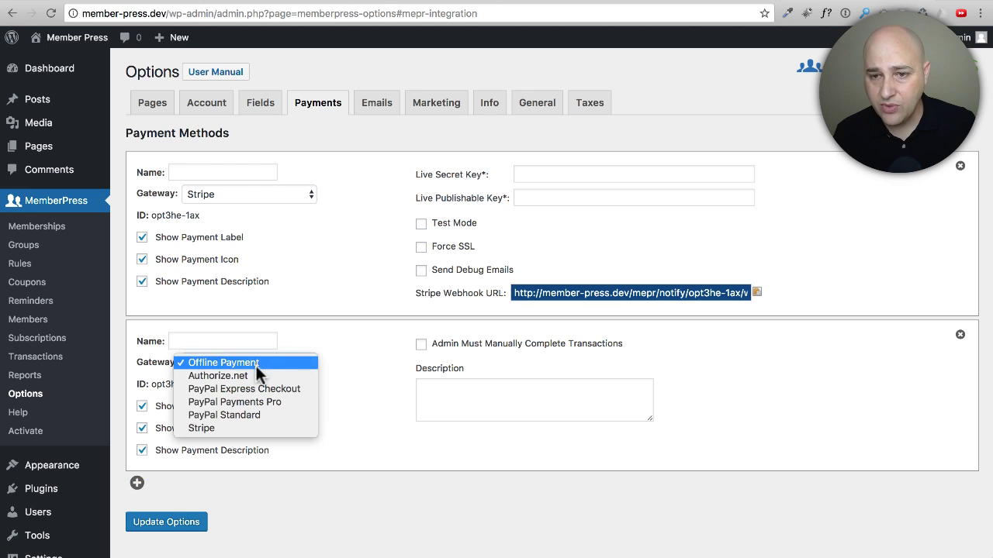
left_click(269, 414)
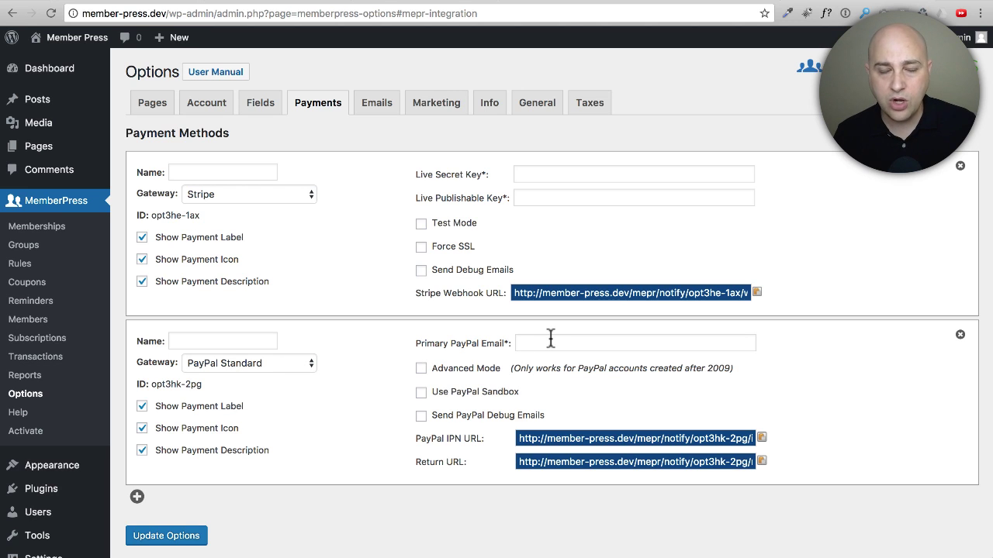
left_click(522, 439)
mouse_move(522, 438)
left_mouse_down()
mouse_move(635, 427)
mouse_move(508, 439)
left_mouse_up()
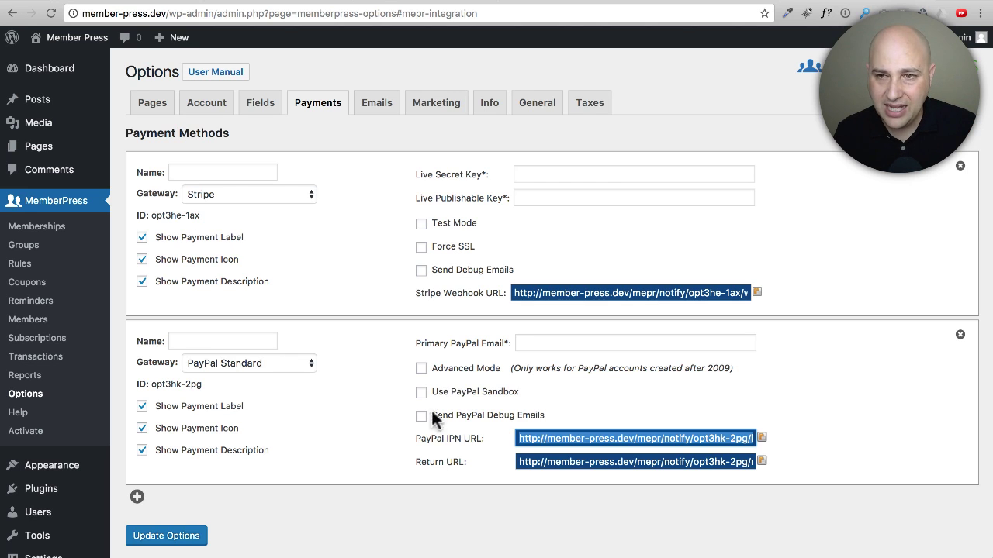
Review the MemberPress email options, covering the sender name and address, member notices, and admin emails and notices
left_click(375, 107)
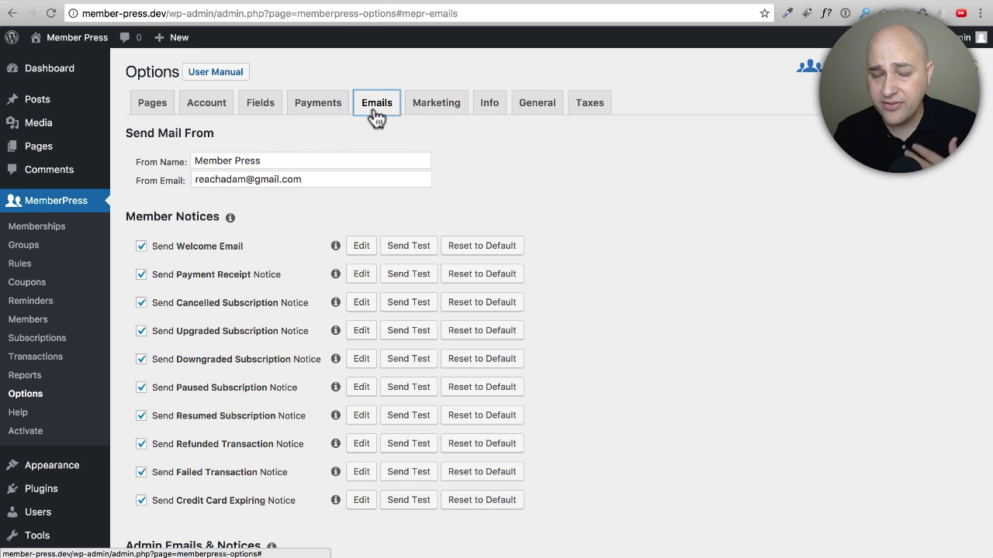
triple_click(284, 159)
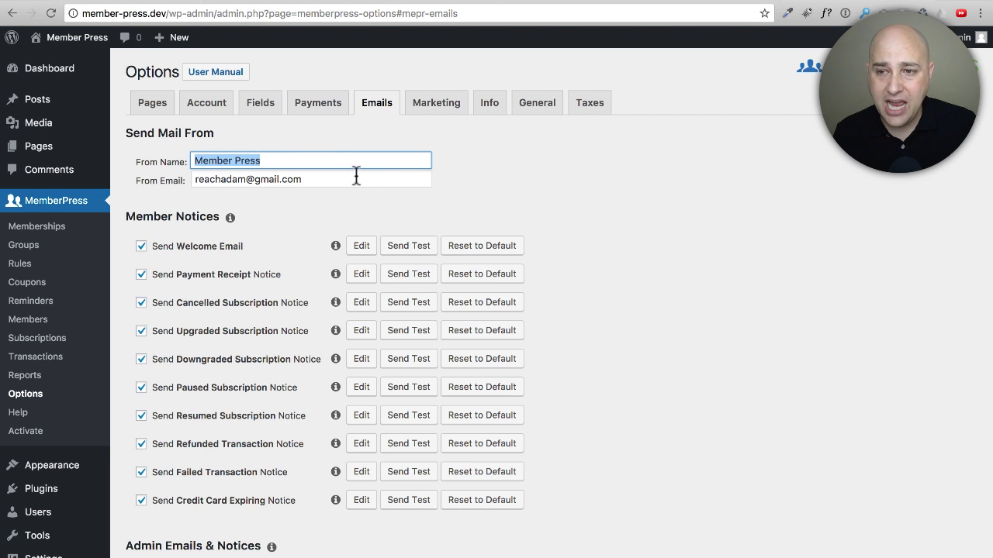
key("Tab")
left_click(476, 180)
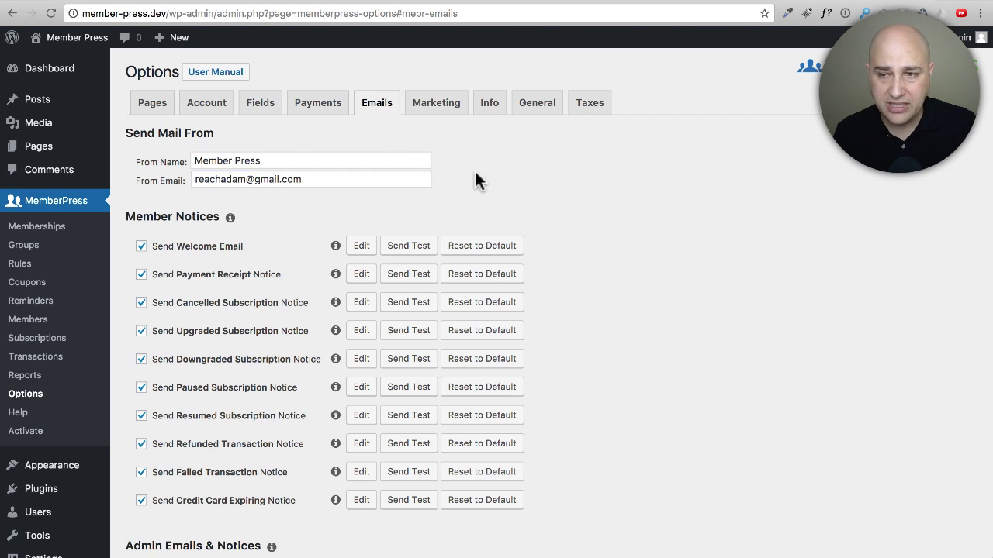
scroll(474, 180, "down", 3)
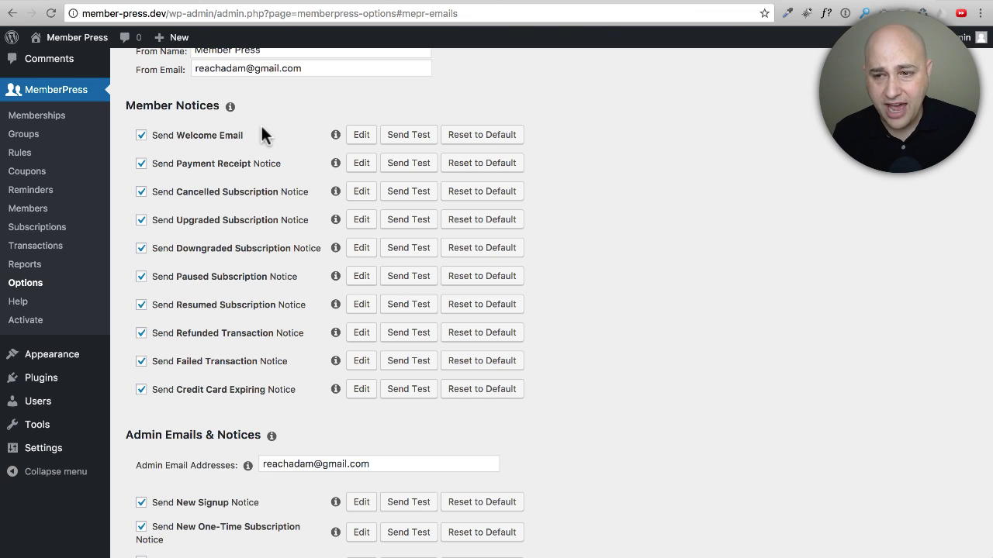
scroll(266, 201, "down", 5)
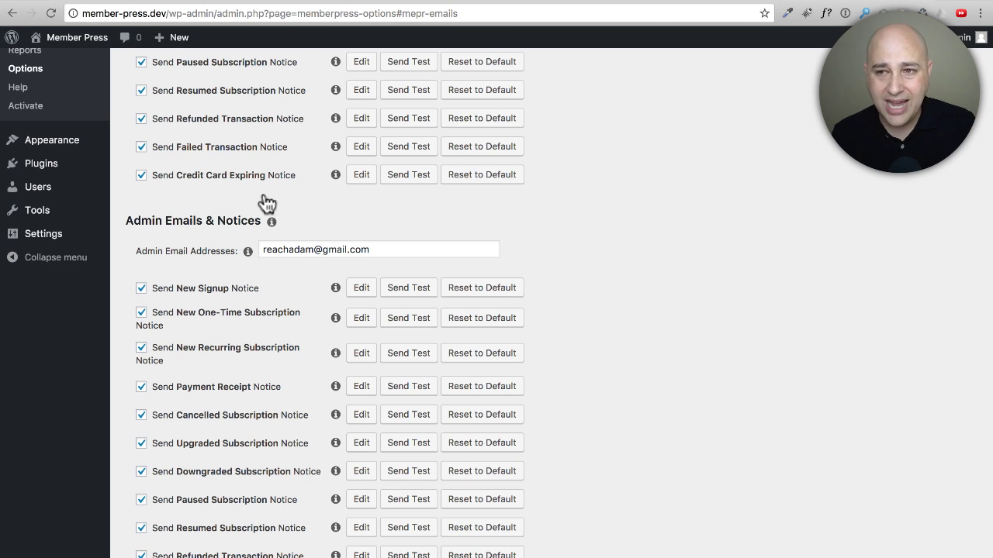
Go back over the member notices and the admin emails and notices in the MemberPress email options
scroll(289, 206, "up", 4)
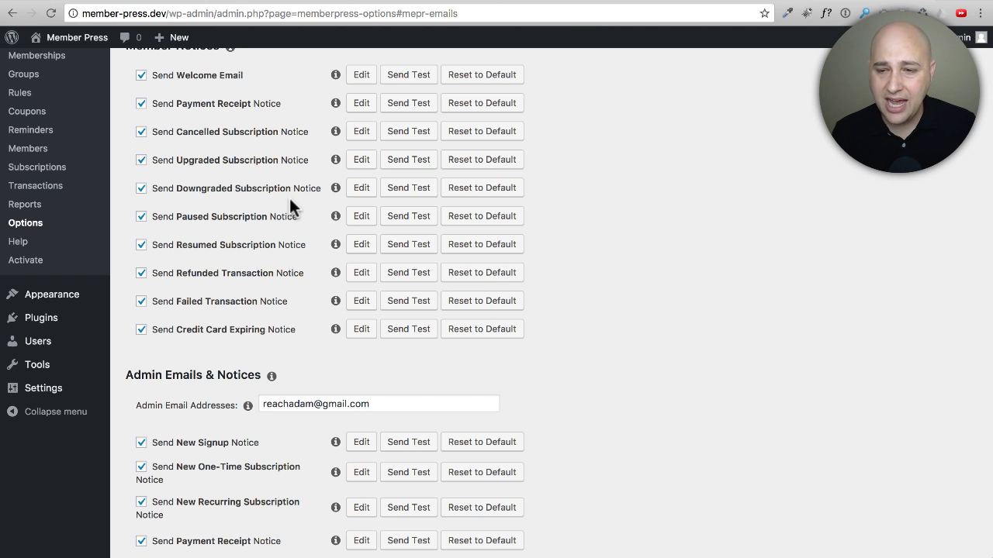
scroll(289, 198, "down", 7)
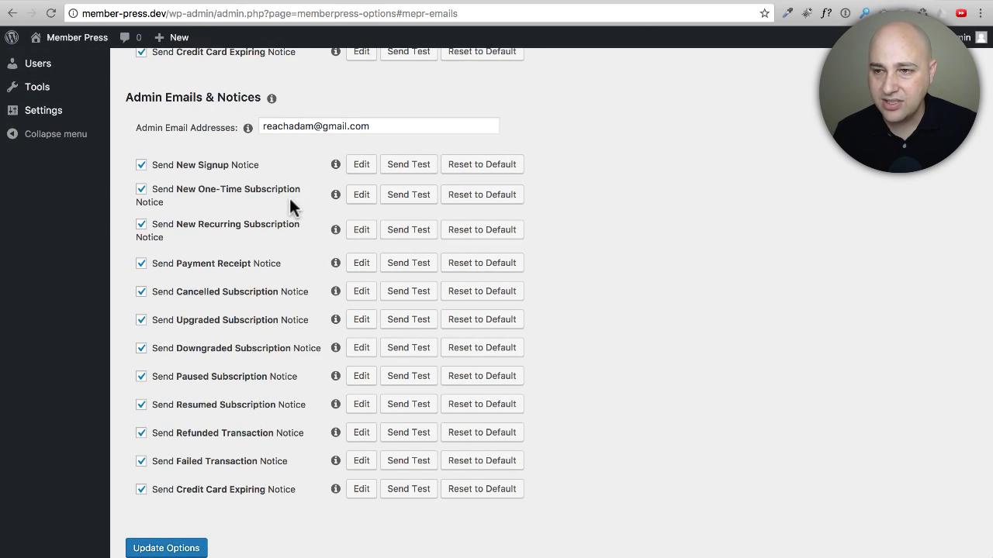
scroll(290, 200, "up", 10)
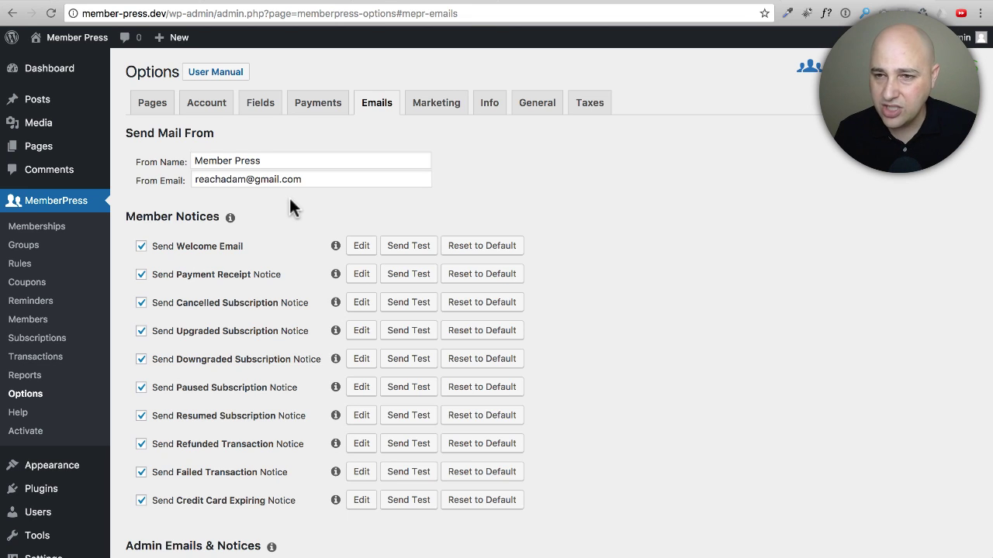
Review the MemberPress marketing, merchant business address, general and tax options
left_click(455, 111)
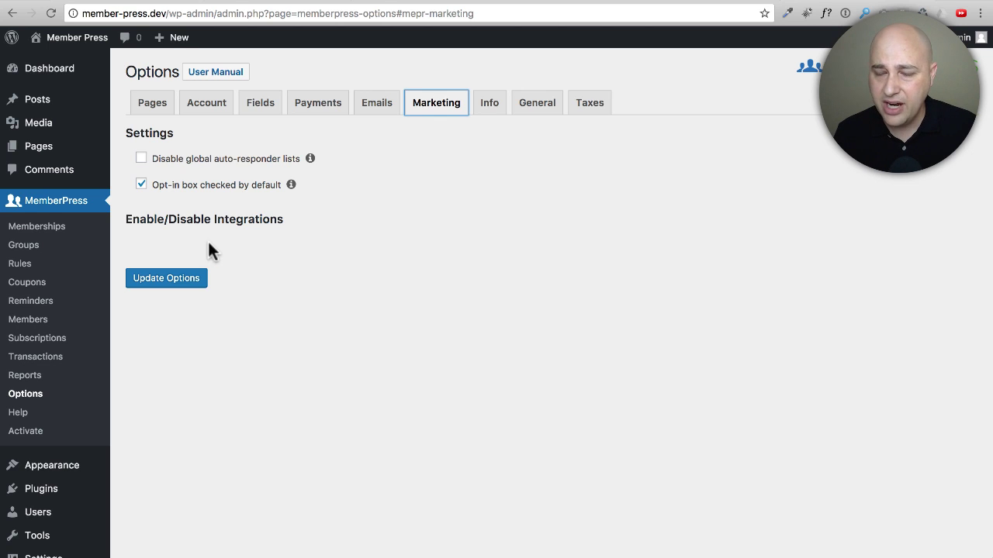
left_click(490, 109)
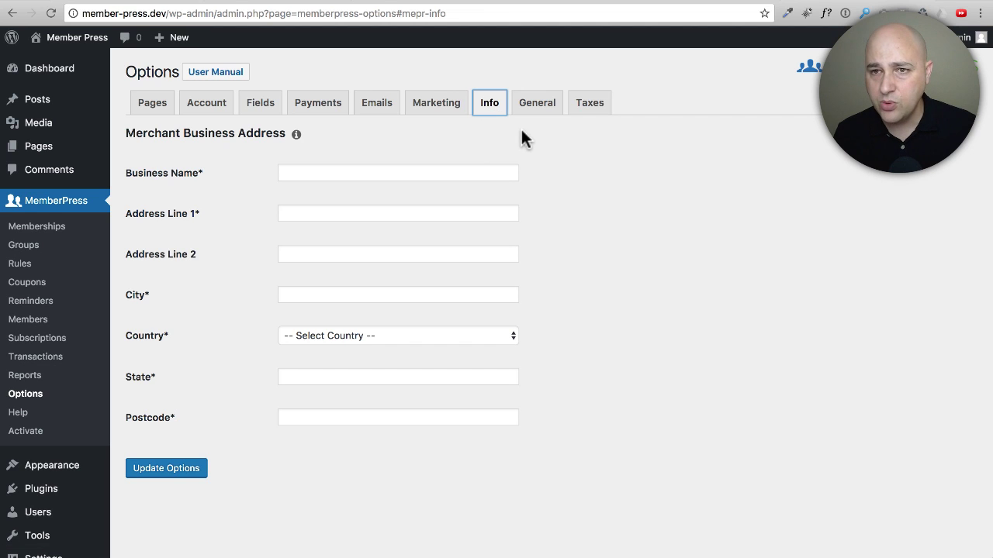
left_click(524, 115)
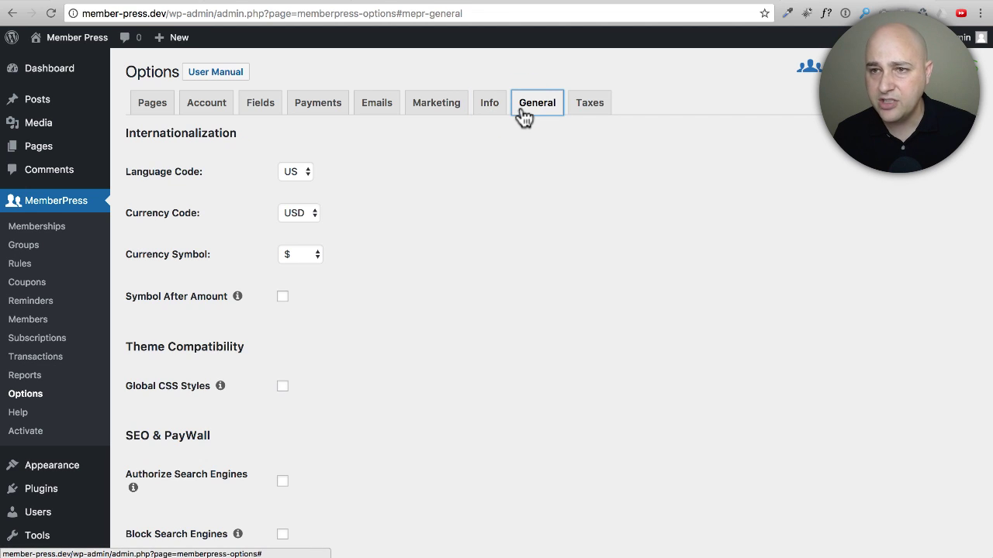
scroll(496, 173, "down", 2)
scroll(497, 173, "up", 2)
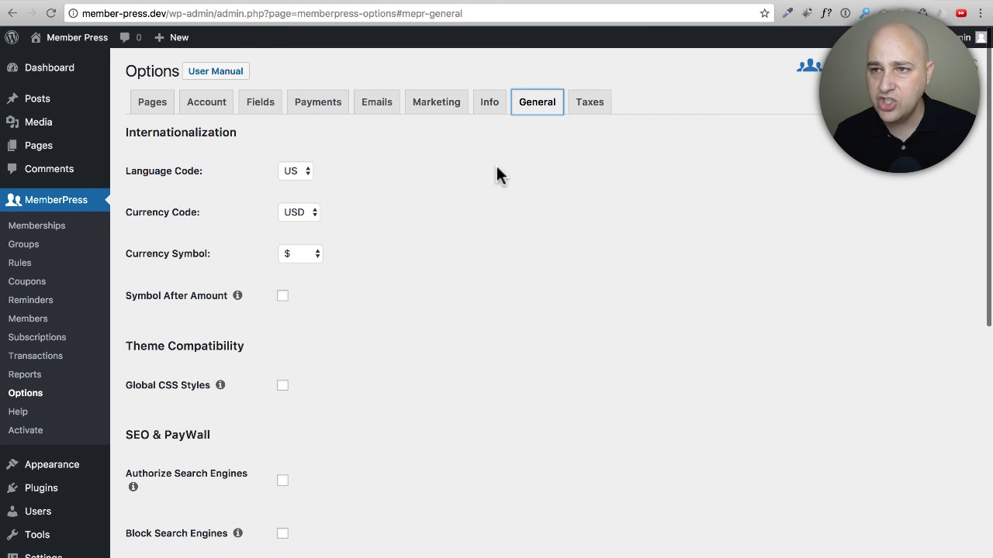
scroll(497, 174, "down", 1)
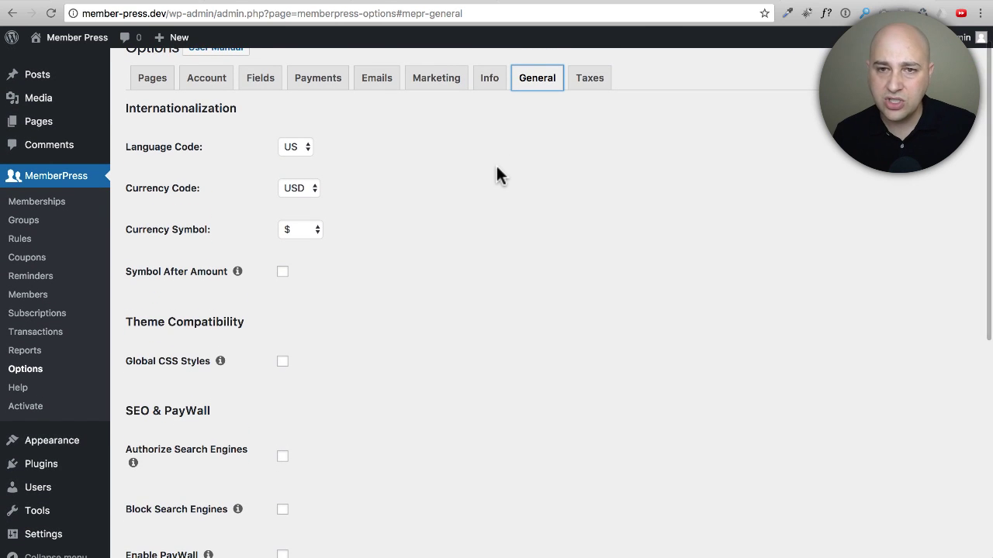
scroll(498, 167, "down", 10)
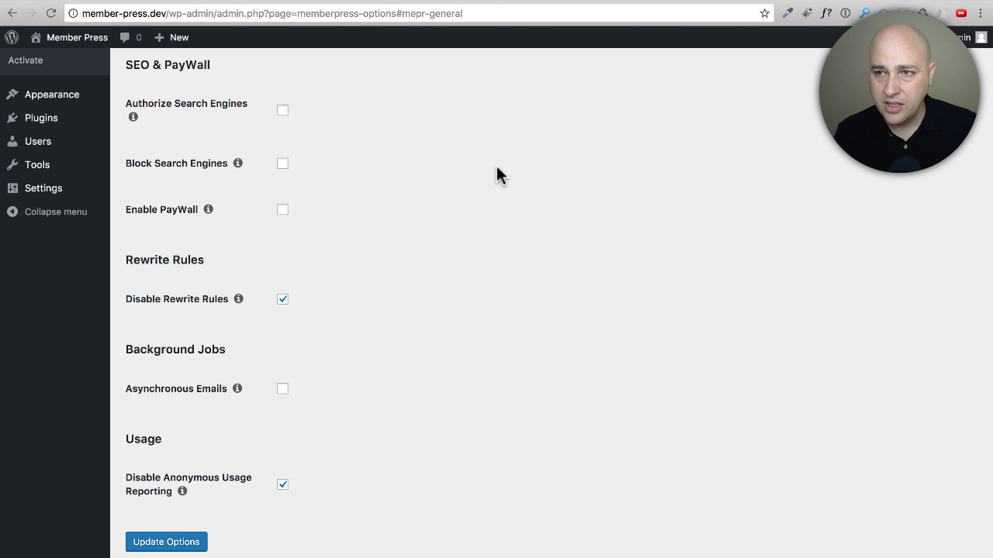
scroll(497, 175, "up", 10)
left_click(580, 112)
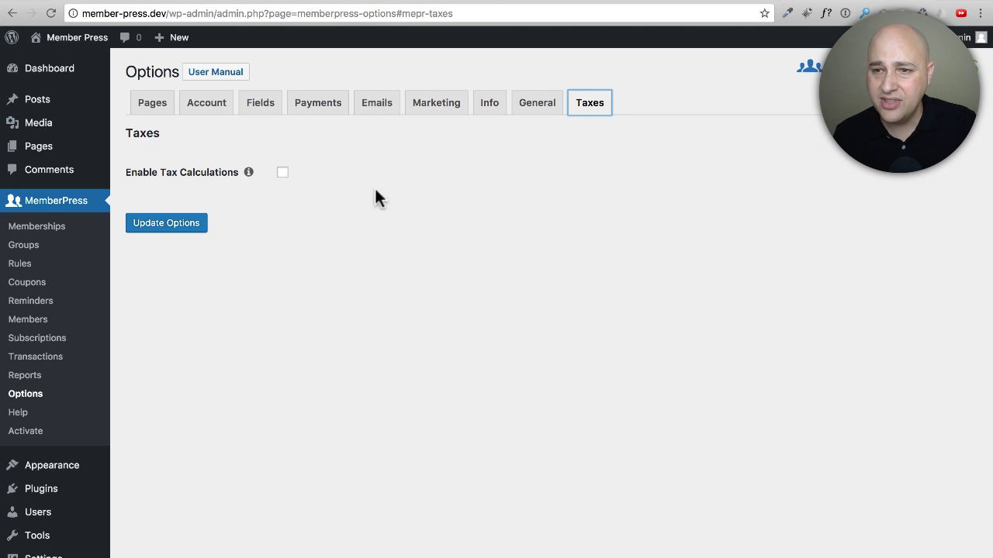
Save the MemberPress options without any payment methods and return to the reserved pages settings
left_click(174, 228)
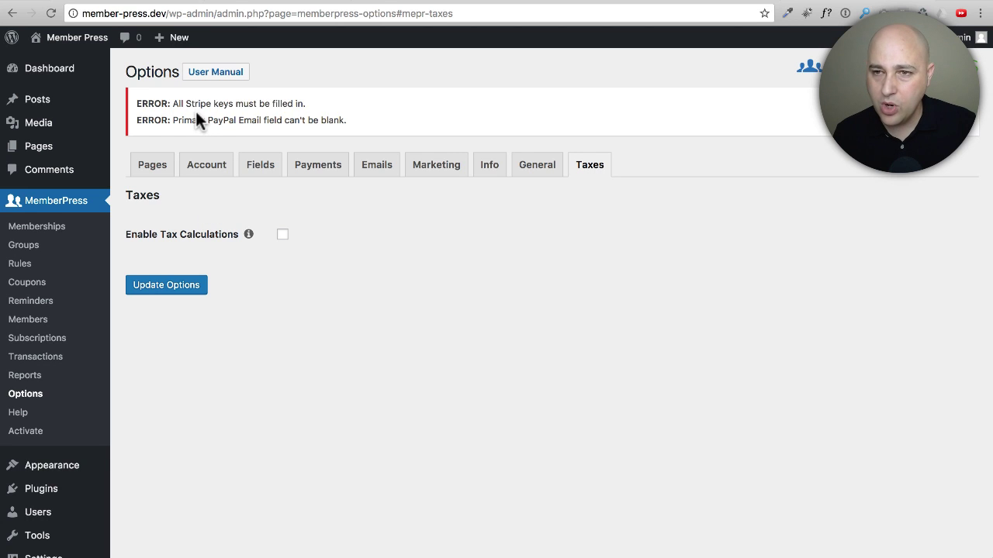
left_click(319, 172)
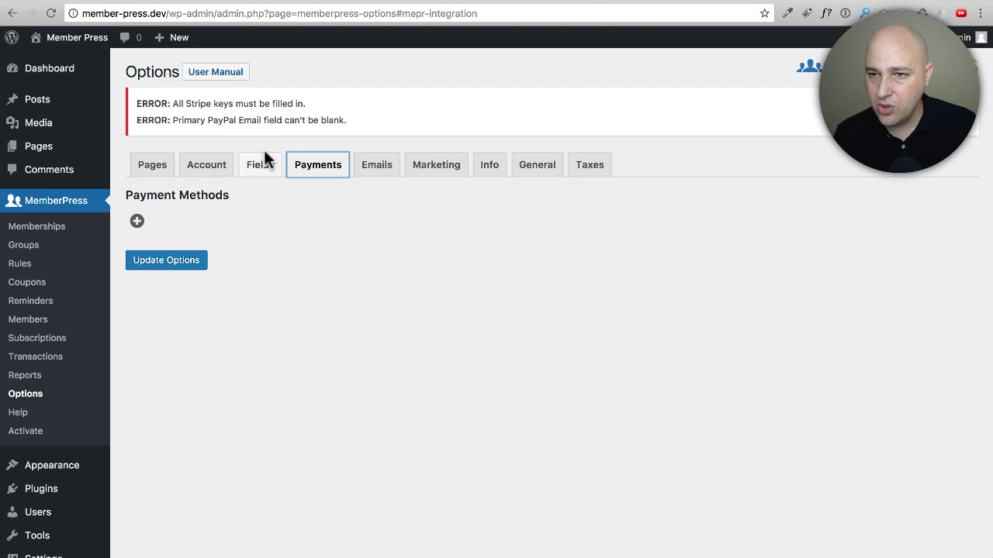
left_click(166, 266)
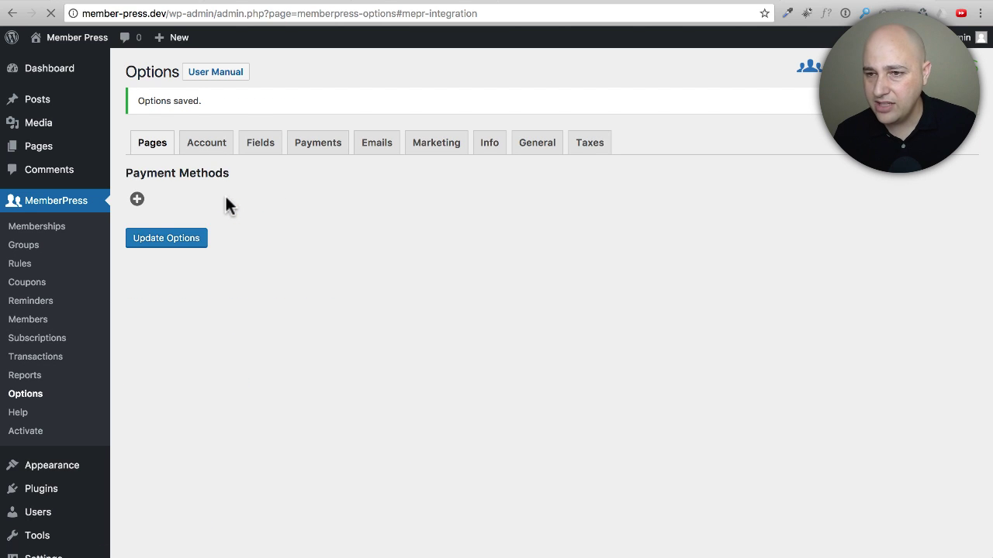
left_click(152, 143)
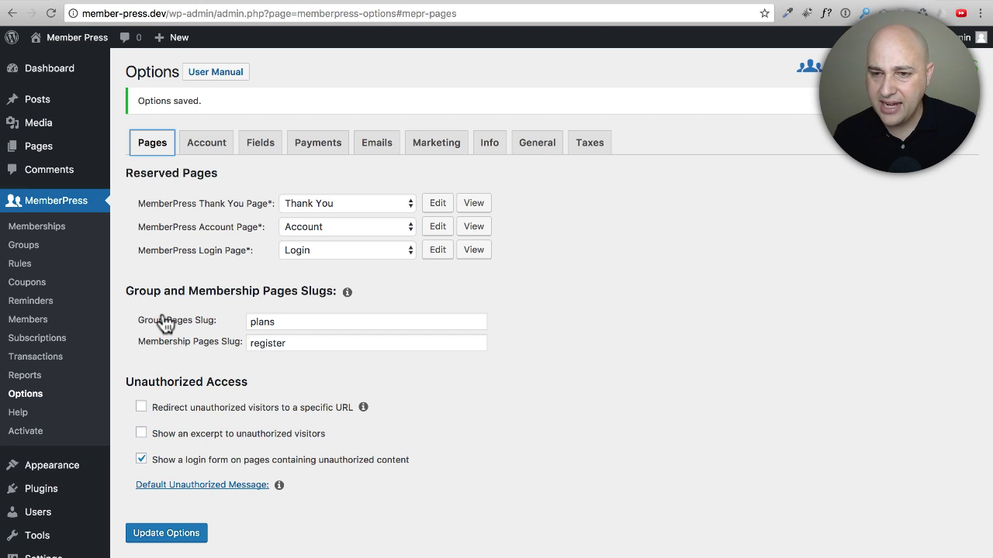
Examine the MemberPress license information and read through the full list of available add-ons
left_click(44, 435)
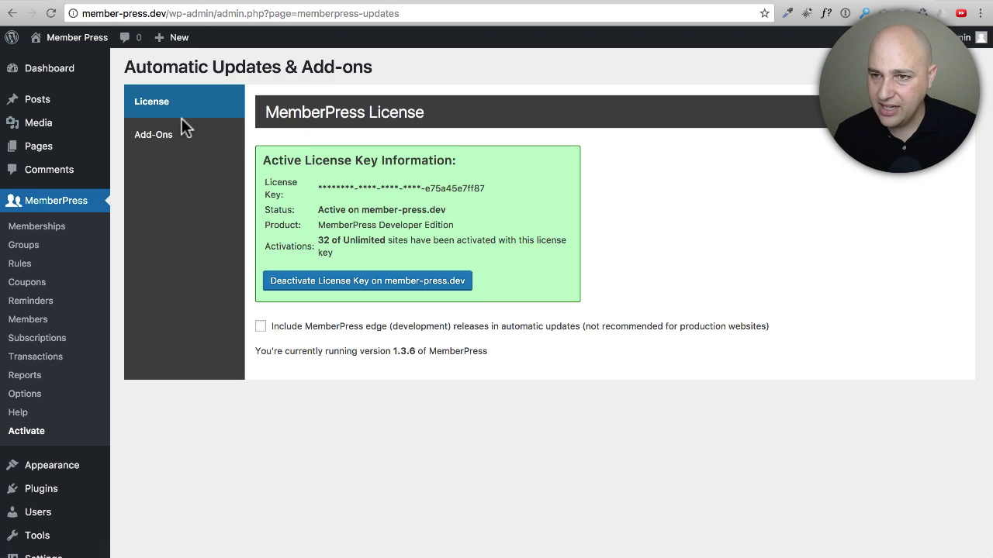
left_click(173, 139)
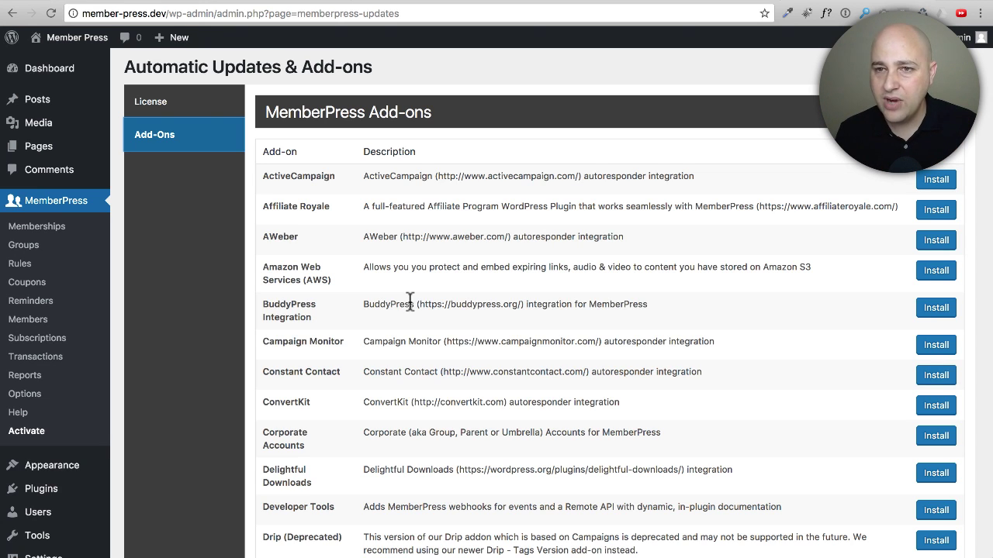
scroll(458, 232, "down", 1)
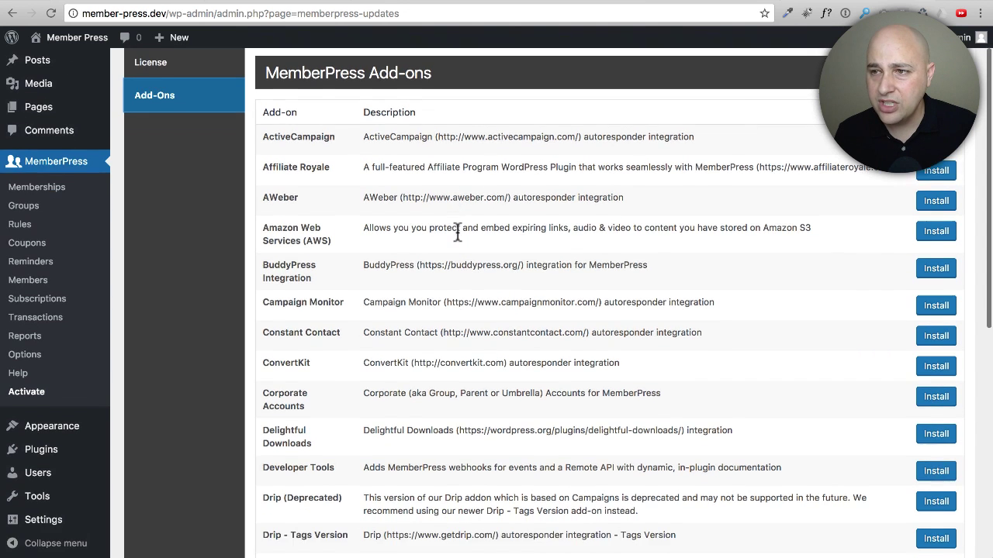
scroll(457, 232, "down", 1)
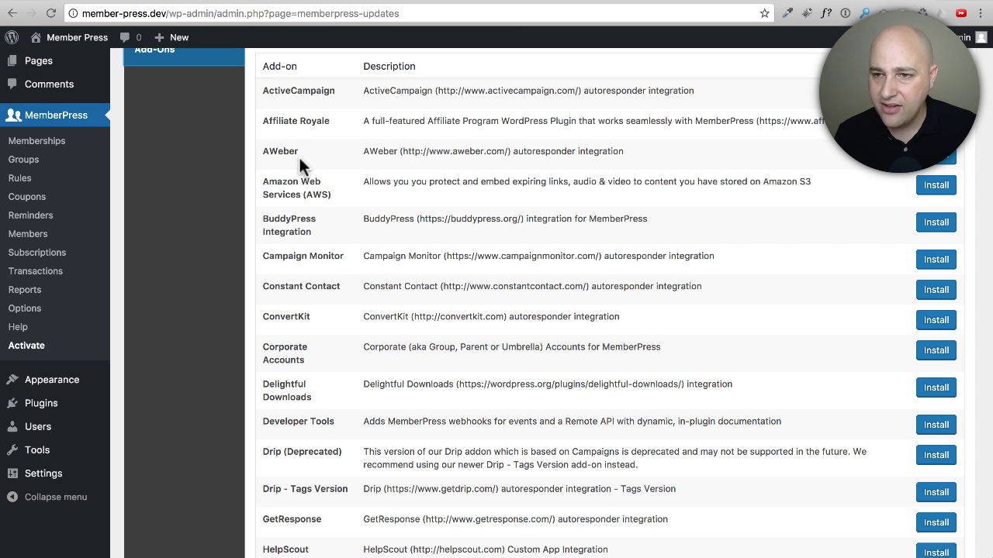
scroll(334, 186, "down", 1)
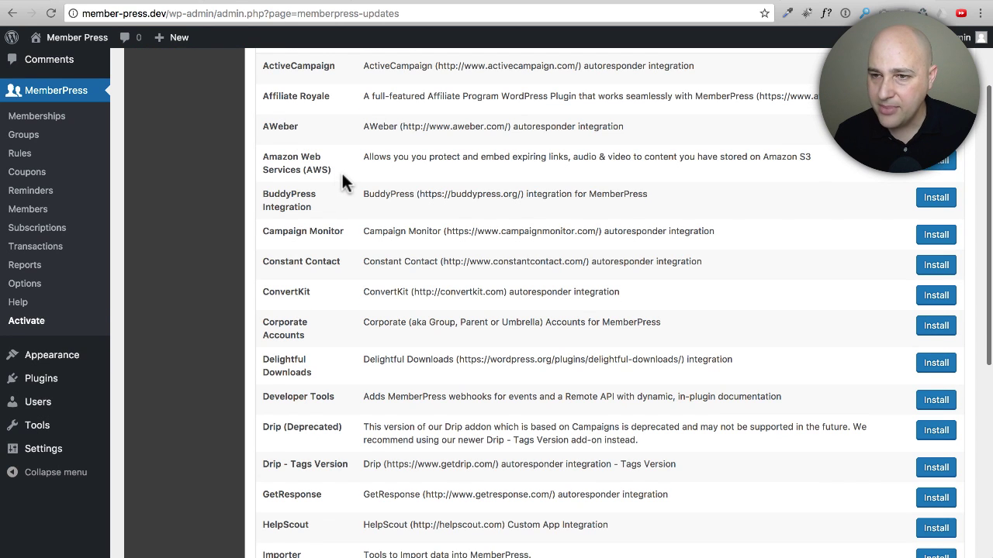
scroll(337, 176, "down", 2)
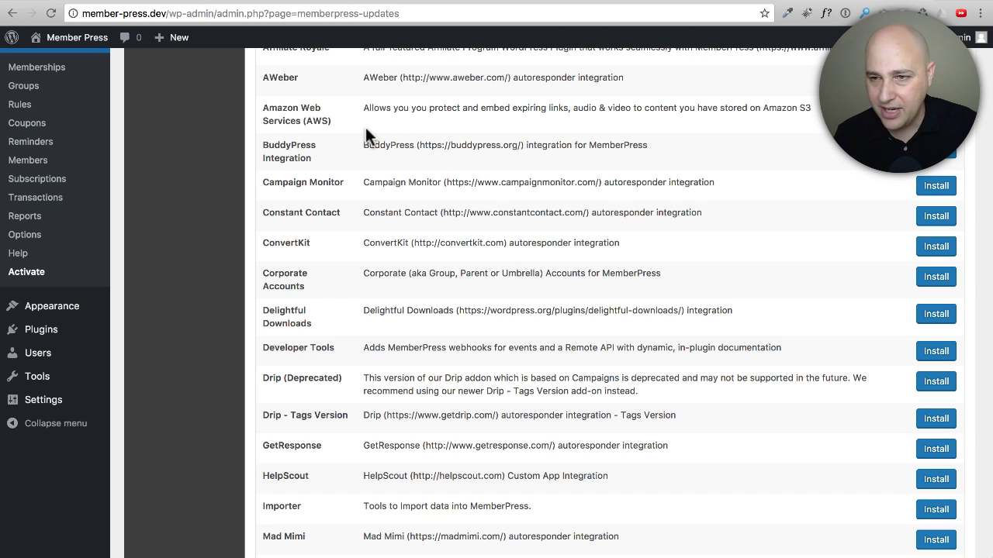
scroll(369, 136, "down", 3)
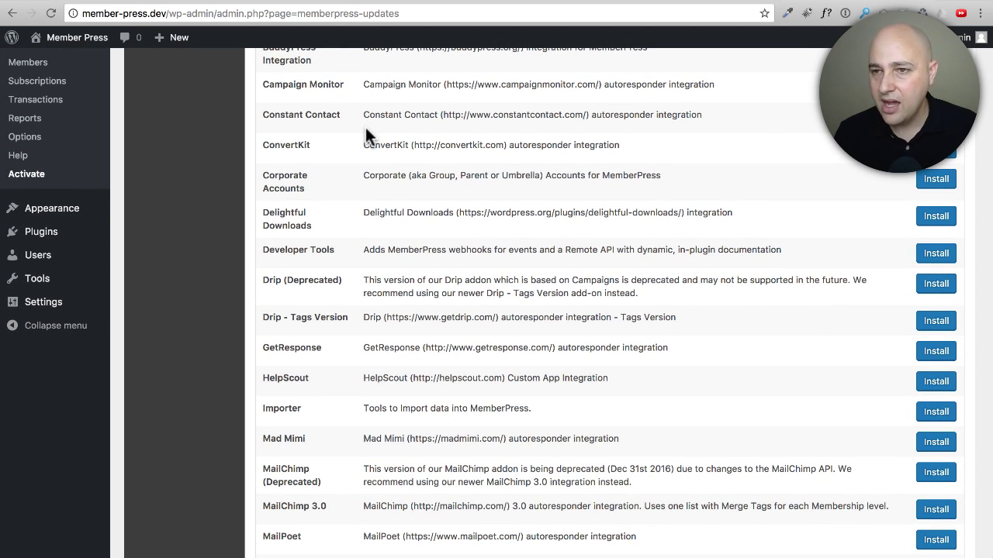
scroll(366, 133, "down", 3)
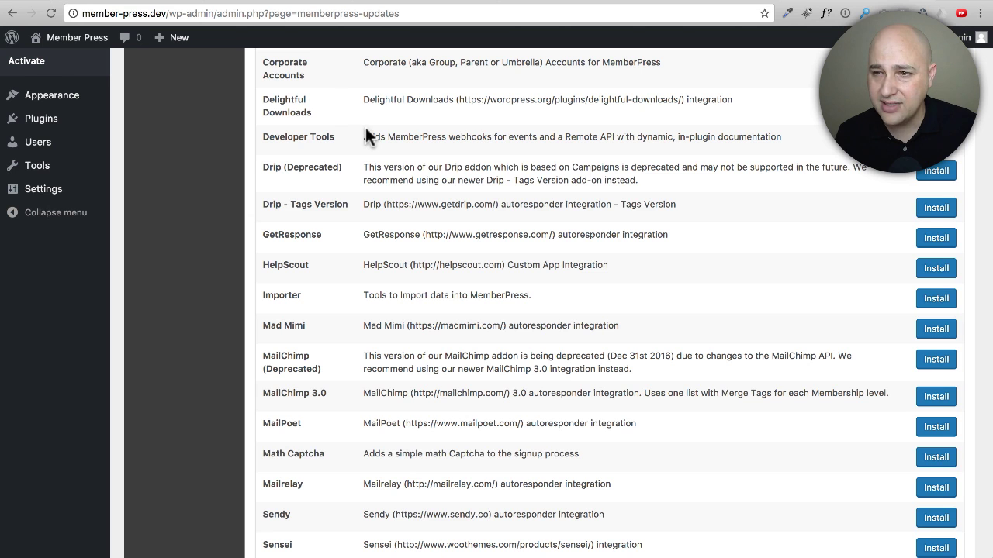
scroll(352, 152, "down", 2)
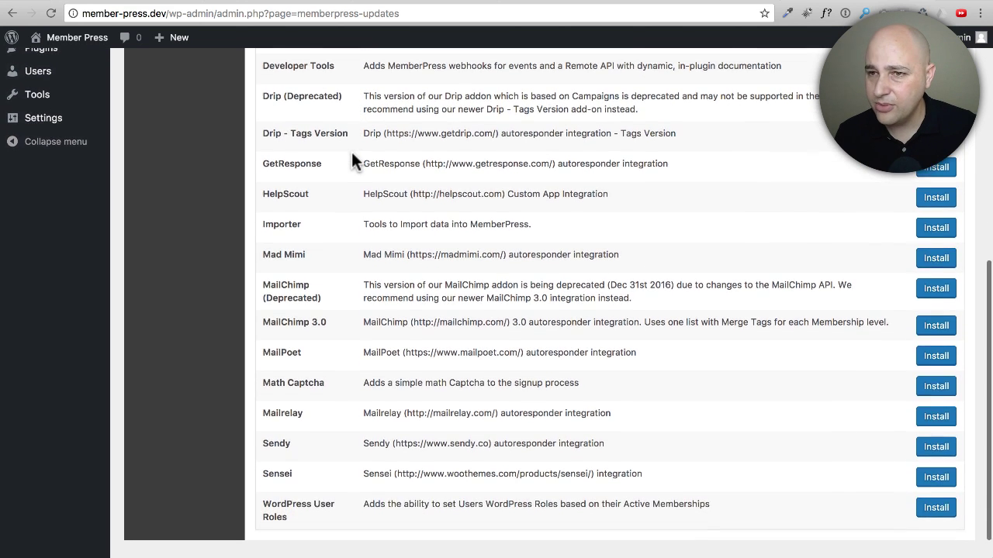
scroll(351, 156, "down", 1)
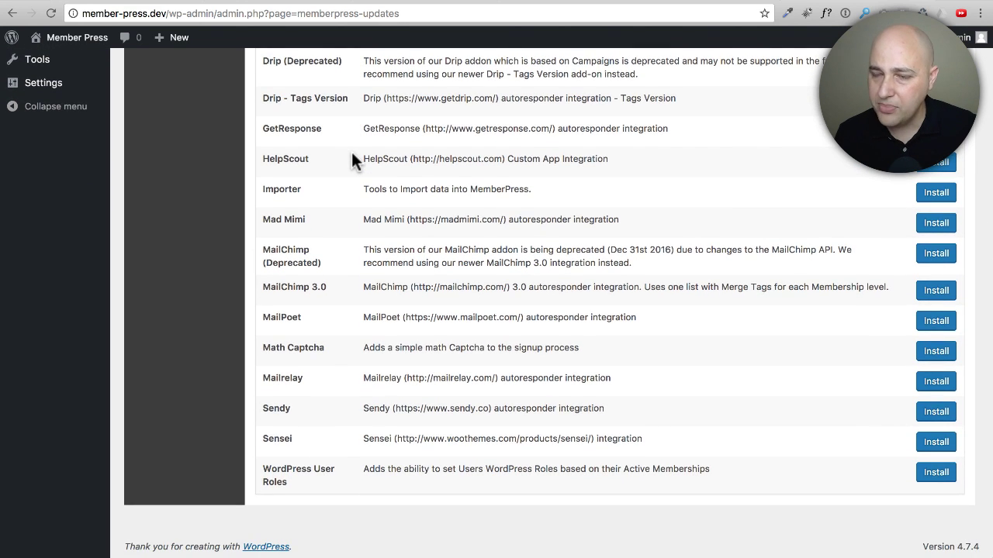
scroll(352, 152, "down", 1)
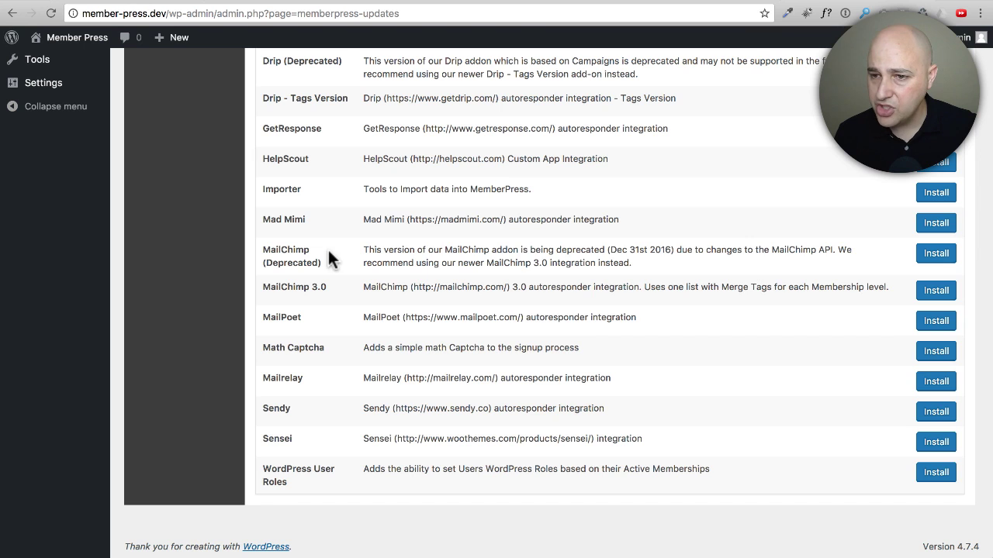
Highlight the MailChimp 3.0 add-on, clear the highlight and look over the rest of the add-ons list
left_click_drag(330, 286, 249, 288)
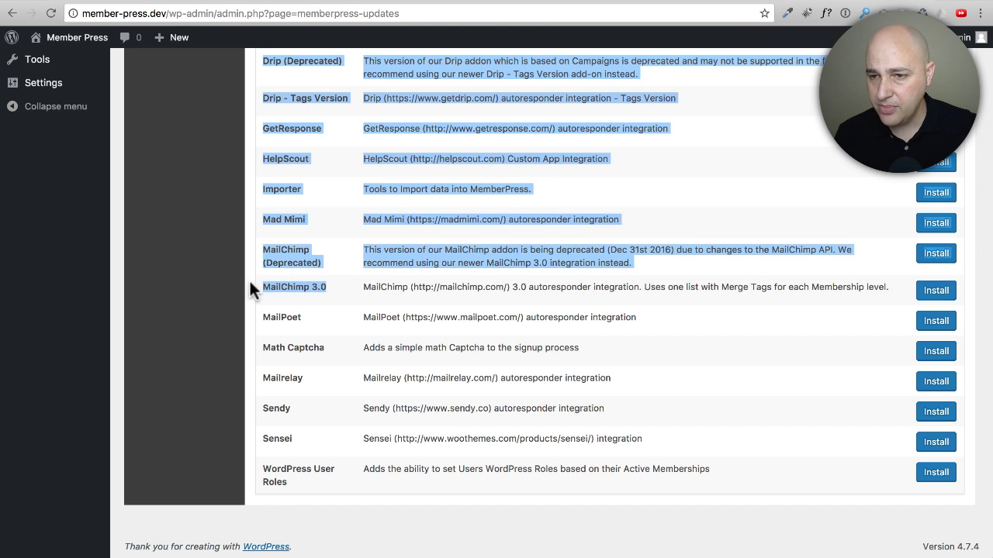
left_click(279, 261)
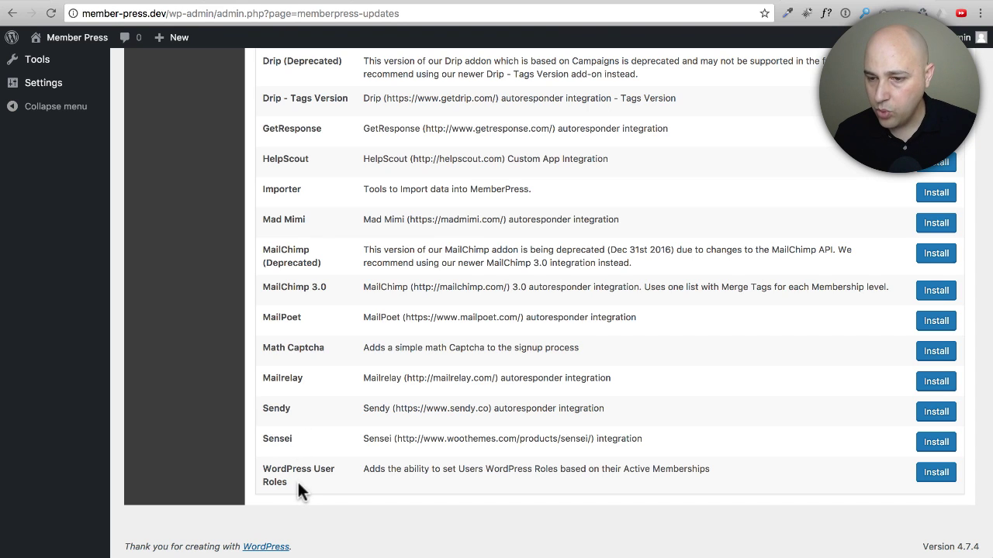
scroll(297, 480, "up", 15)
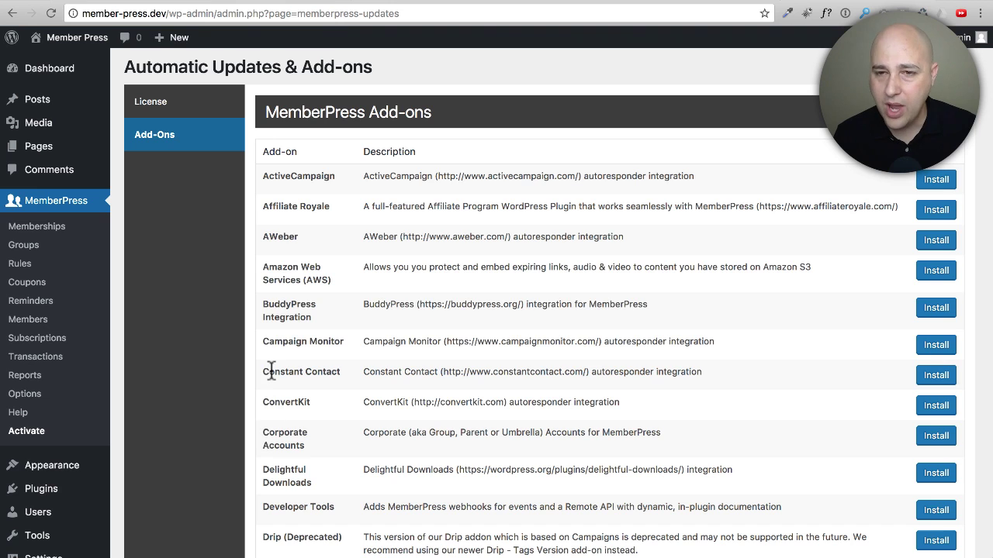
Add a new MemberPress membership titled "Gold Membership"
left_click(58, 238)
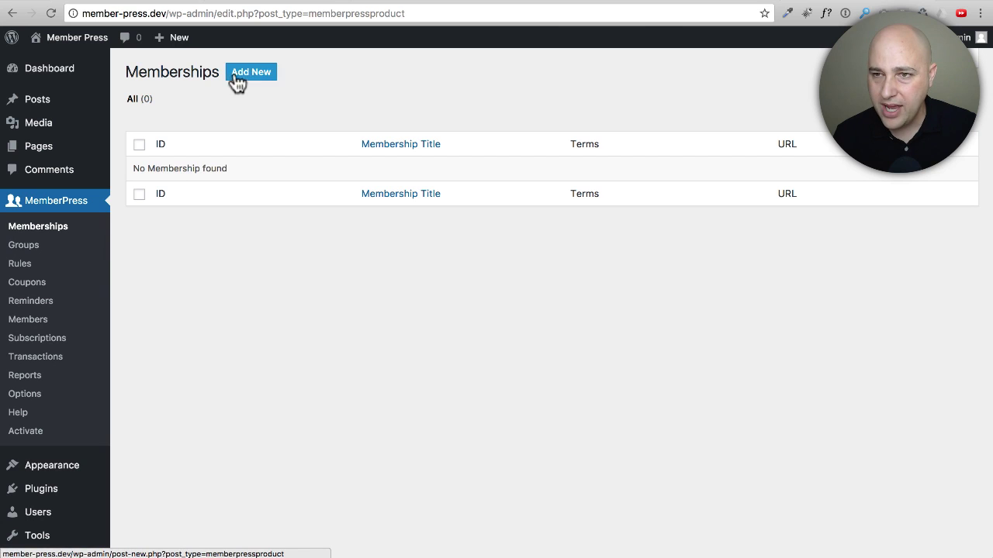
left_click(261, 78)
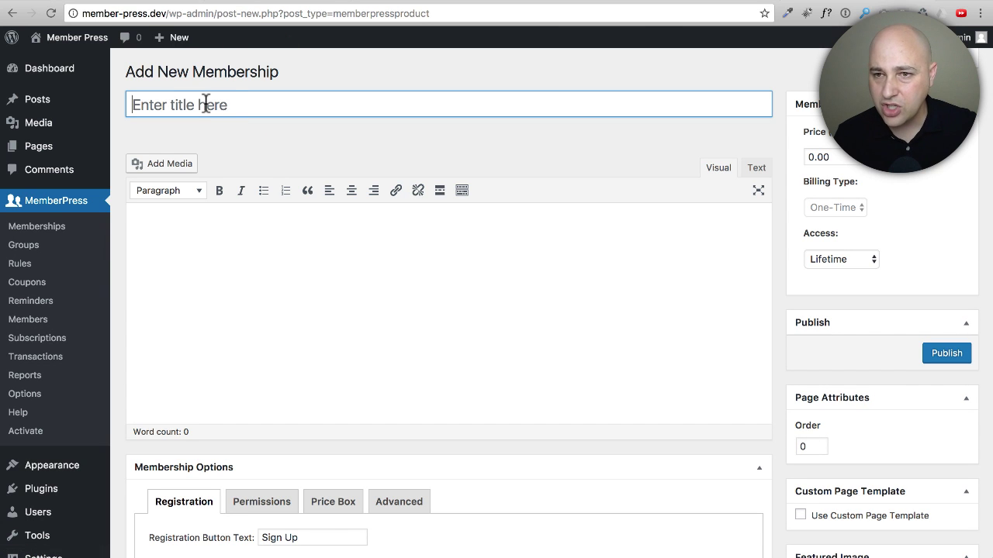
type("Gold Membership")
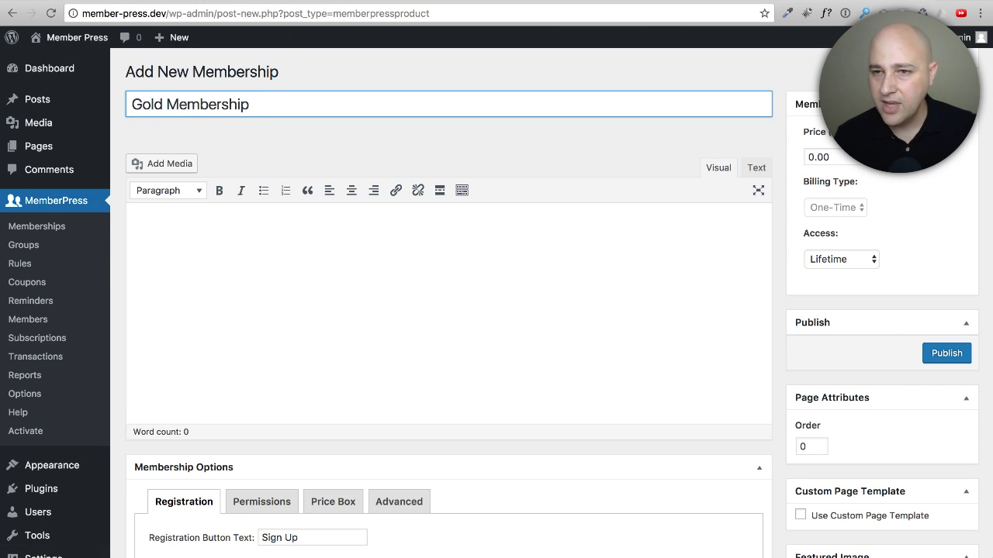
Set the Gold Membership's price to 50.00
left_click(822, 159)
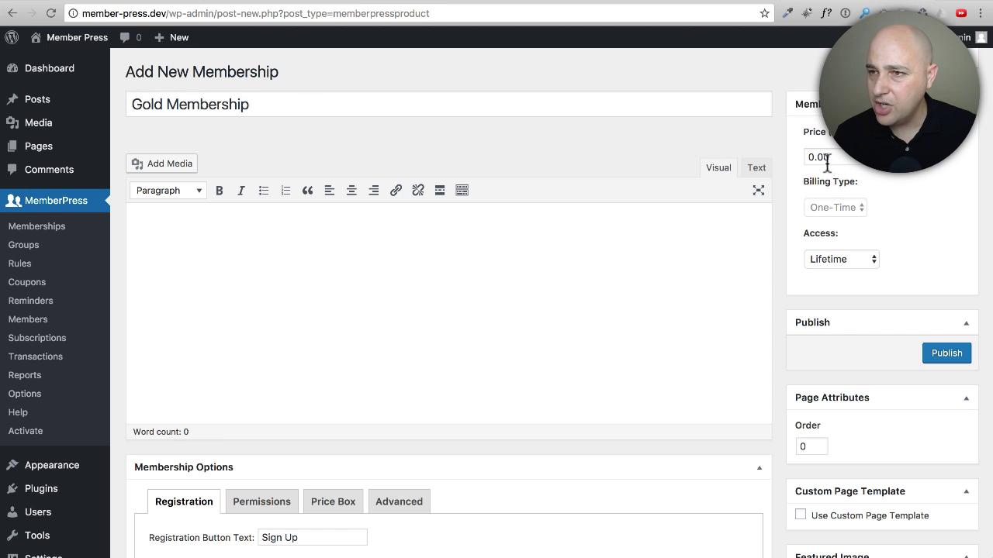
left_click_drag(814, 157, 797, 157)
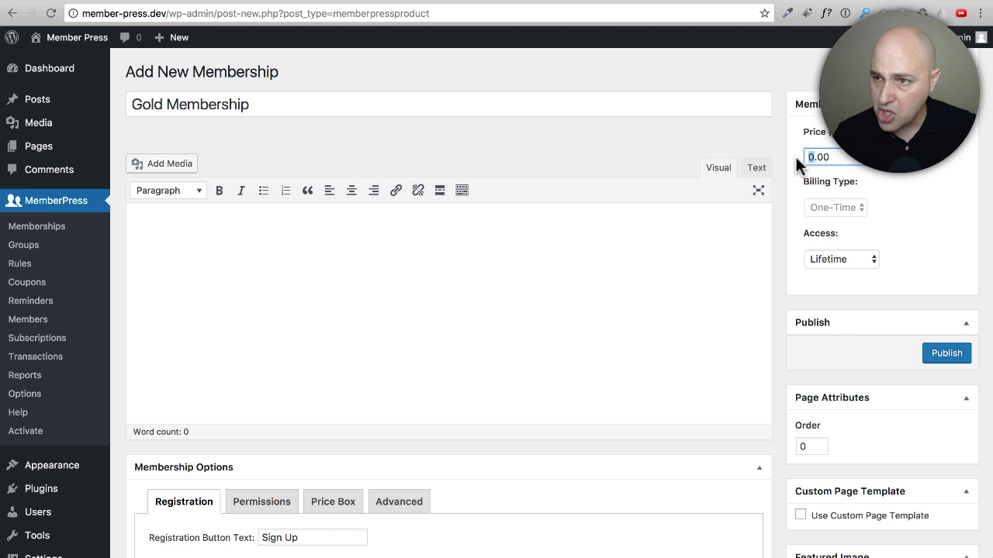
type("50")
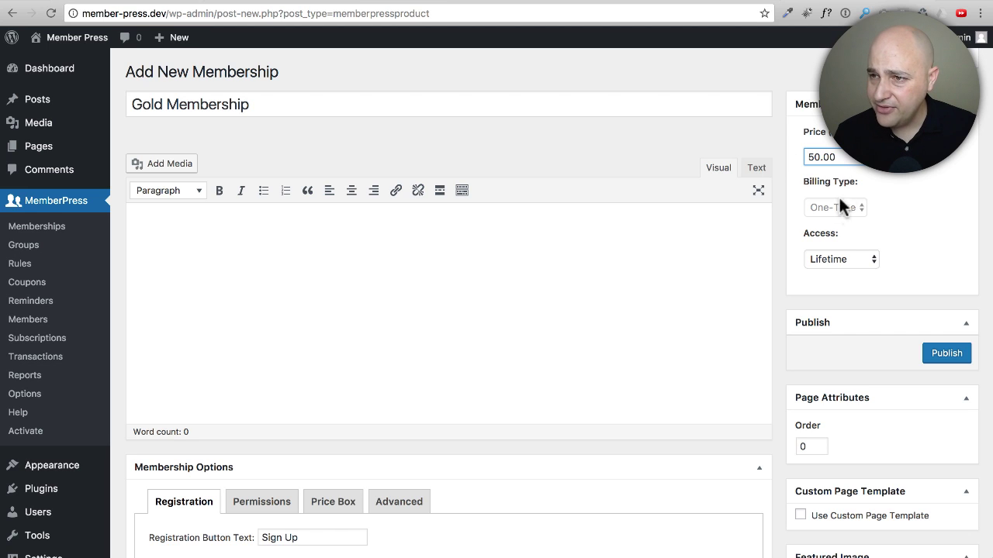
Try the Expire access type for the one-time Gold Membership
left_click(850, 258)
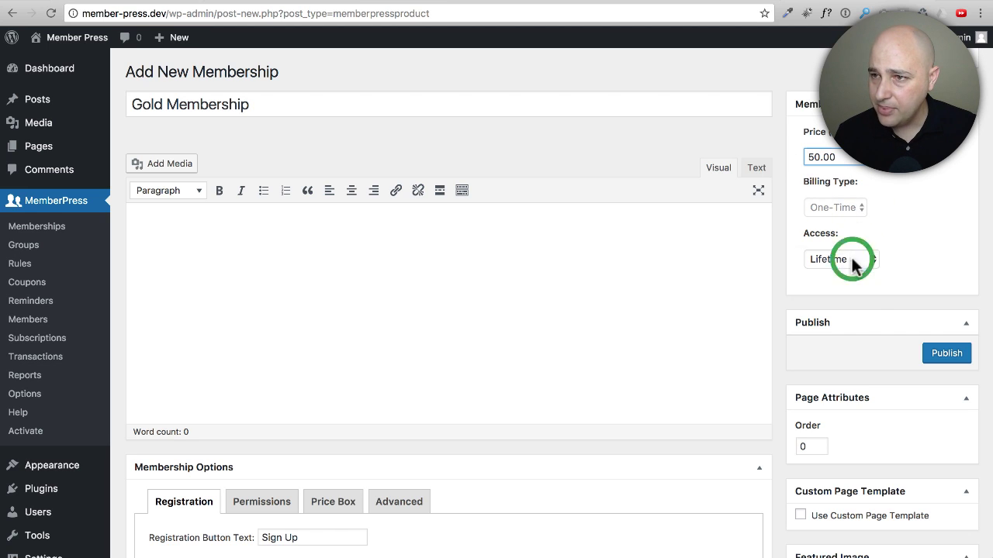
left_click(845, 259)
left_click(849, 257)
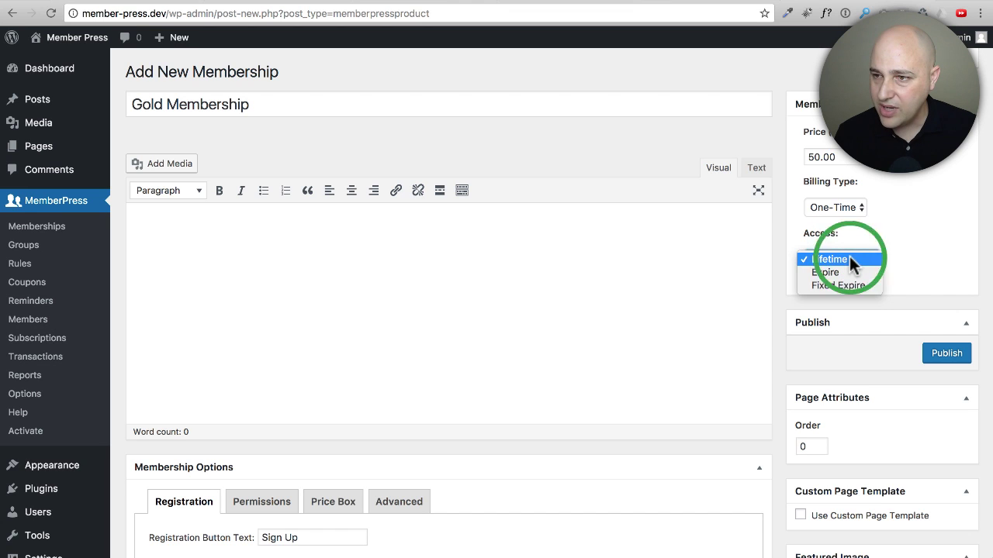
left_click(850, 272)
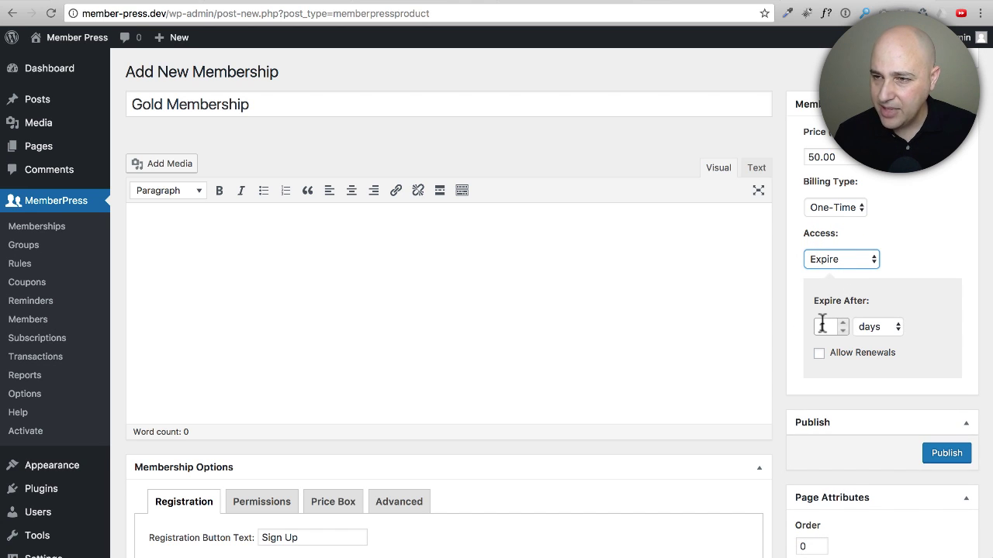
left_click(826, 326)
Set the membership's billing type to Recurring with a Monthly interval
left_click(841, 204)
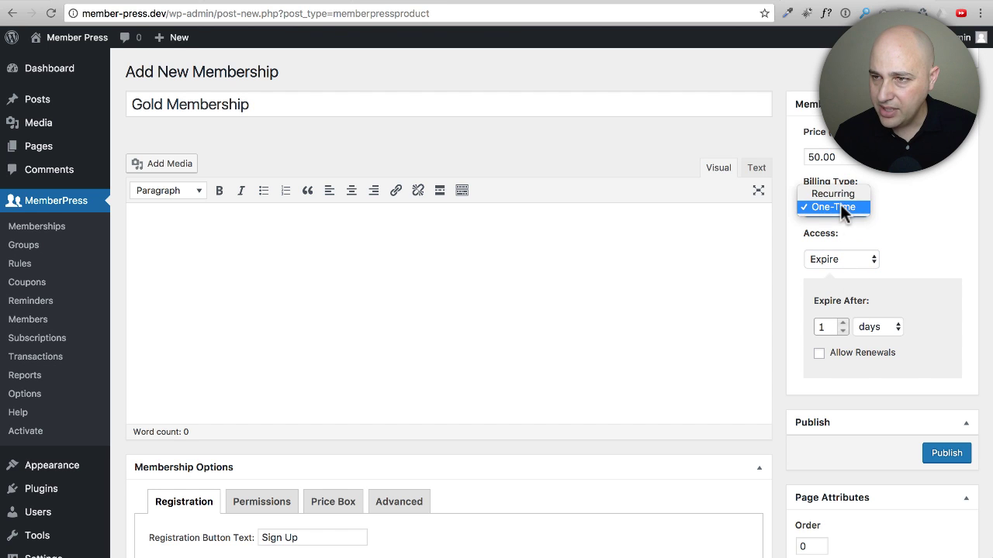
left_click(841, 194)
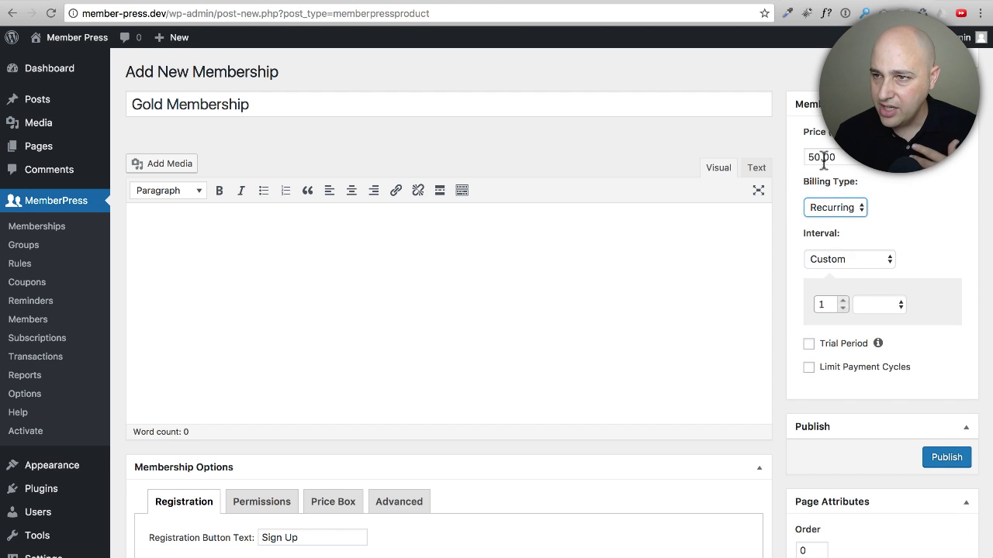
left_click(826, 260)
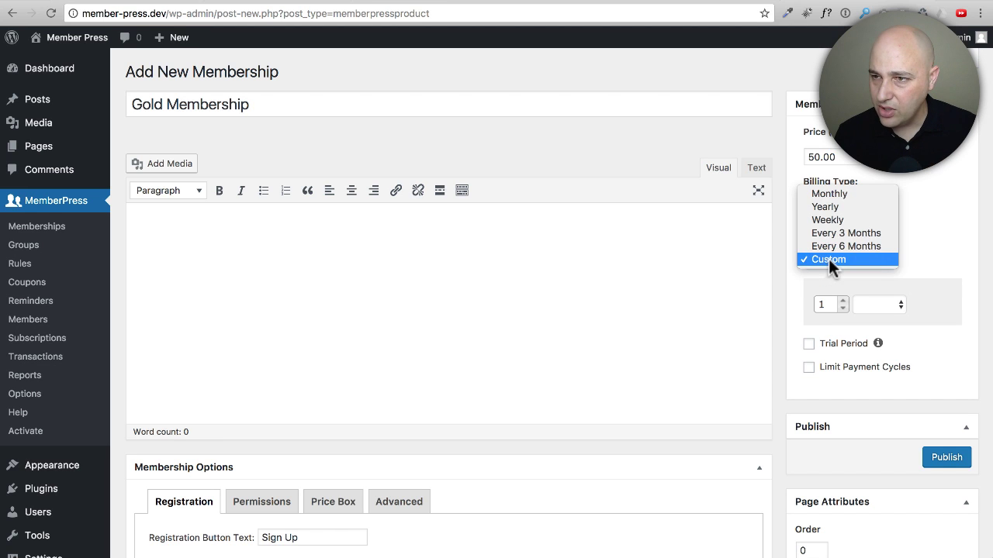
left_click(832, 193)
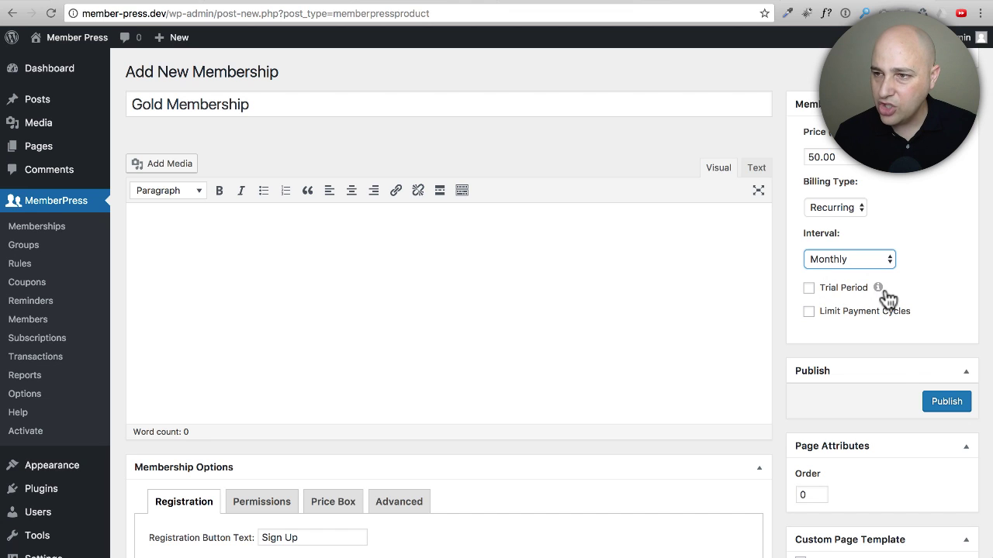
Enable Limit Payment Cycles to inspect its payment and access options, and disable it again
left_click(810, 312)
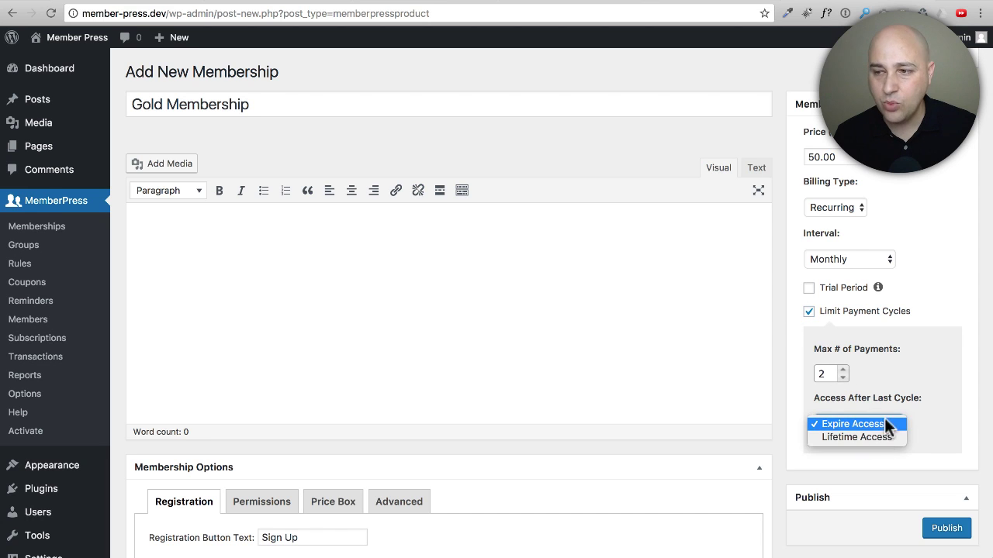
left_click(806, 310)
left_click(803, 311)
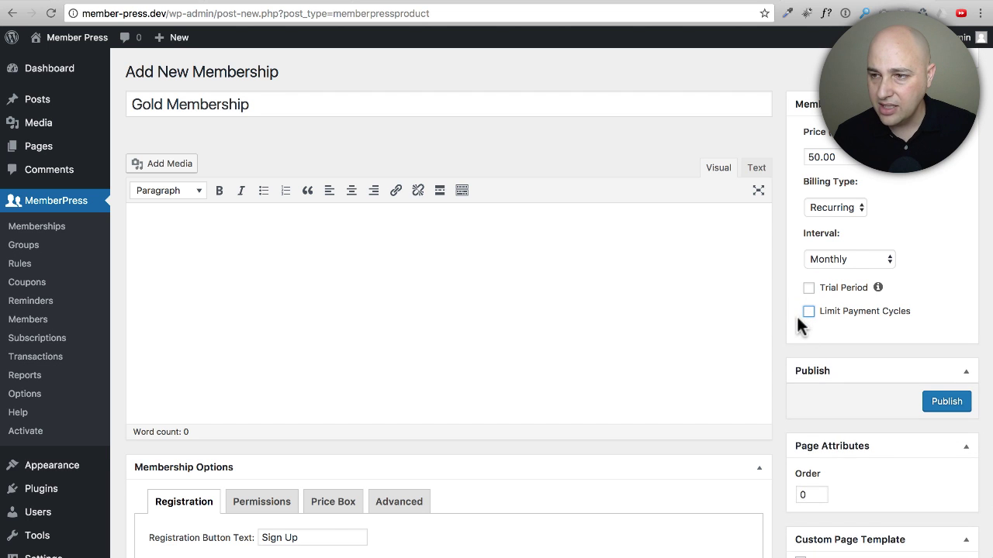
Review the membership's Registration, Permissions and Price Box options
scroll(798, 348, "down", 5)
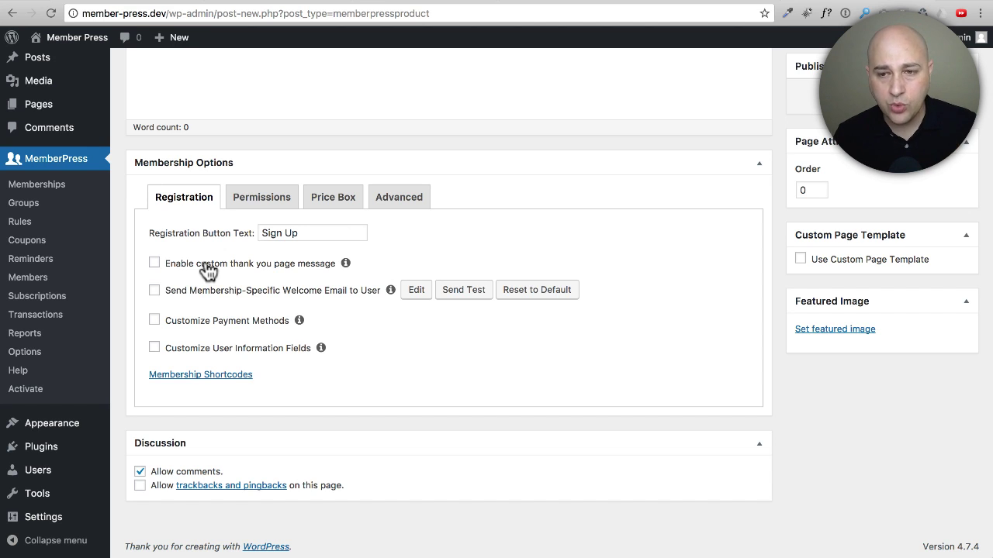
left_click(245, 206)
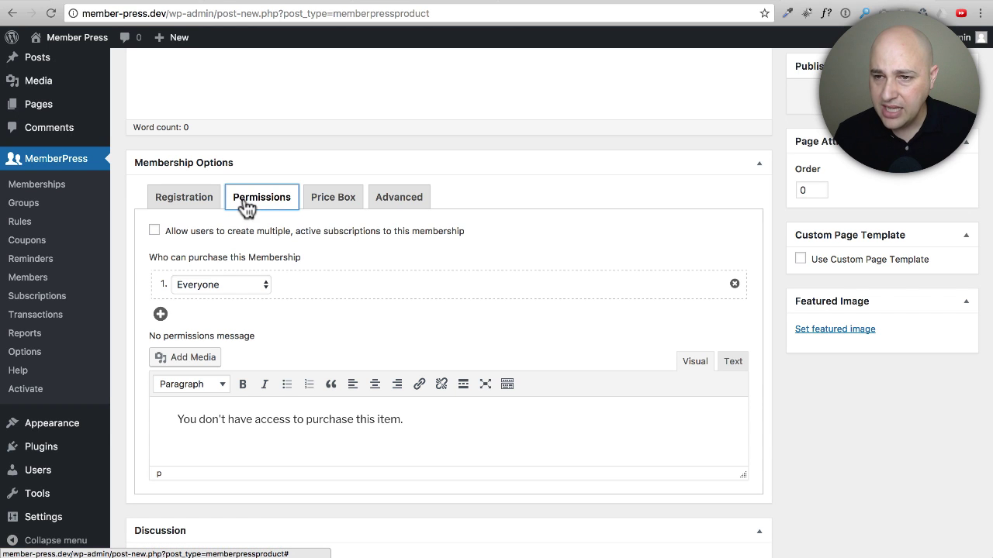
scroll(323, 244, "down", 2)
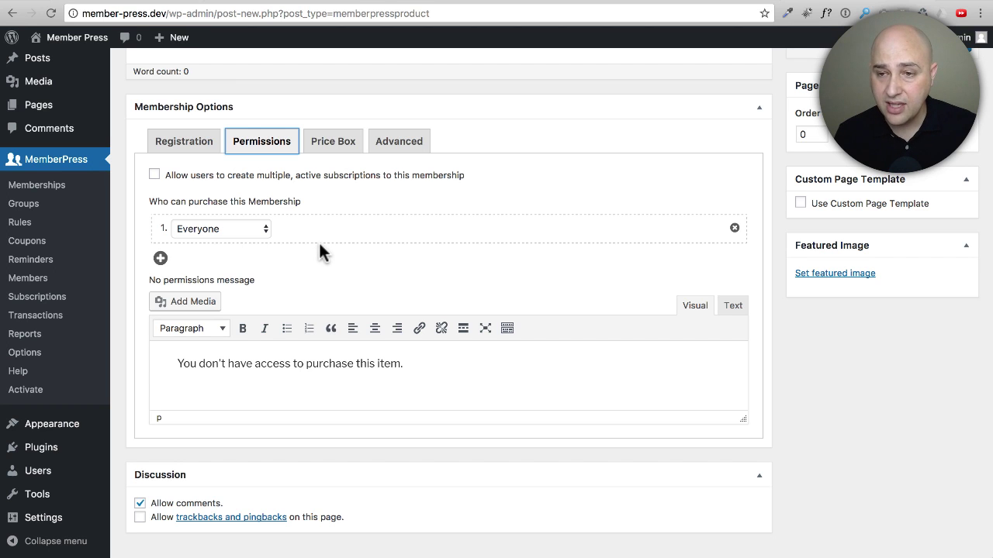
left_click(335, 140)
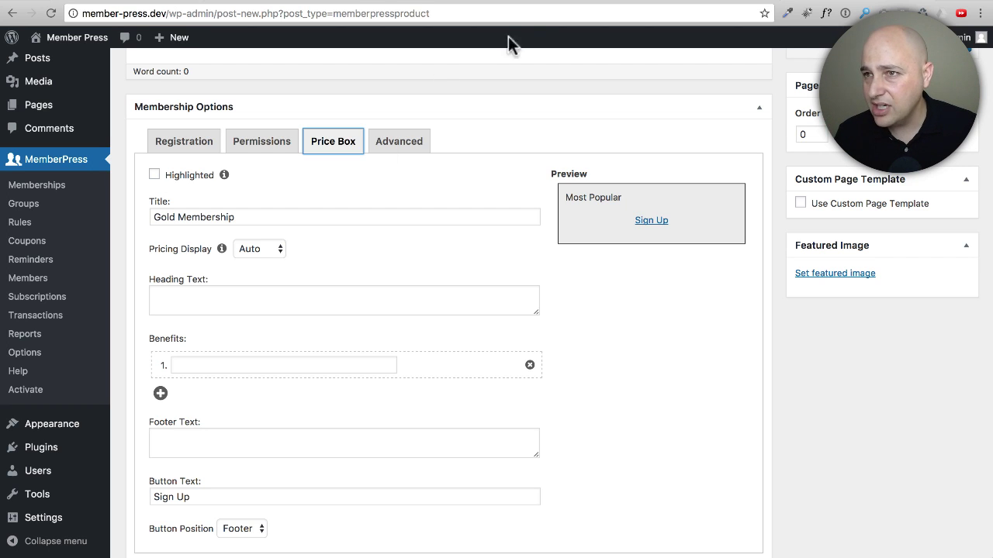
Switch to the MemberPress website's pricing page, look over its plan boxes and return to the membership editor
left_click(702, 5)
left_click(707, 92)
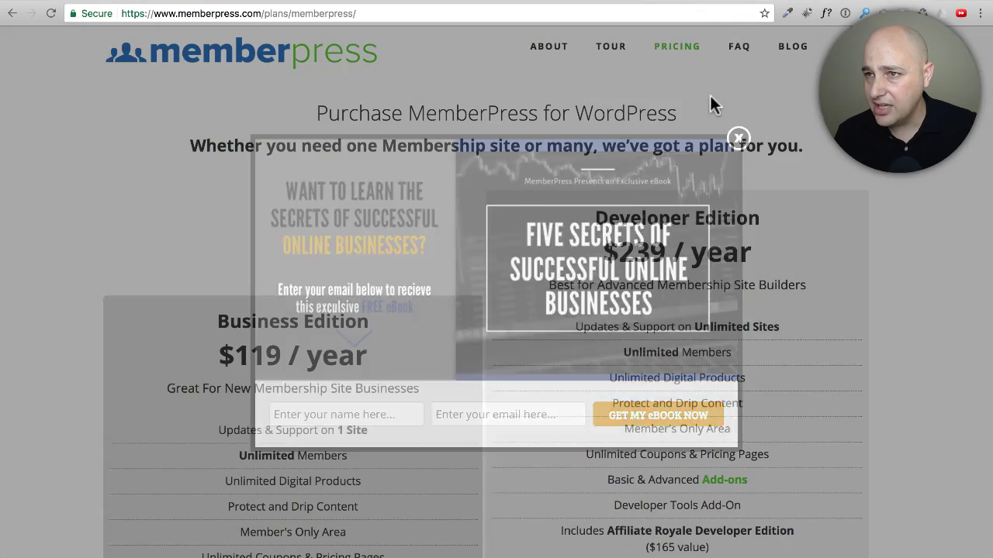
scroll(530, 233, "down", 5)
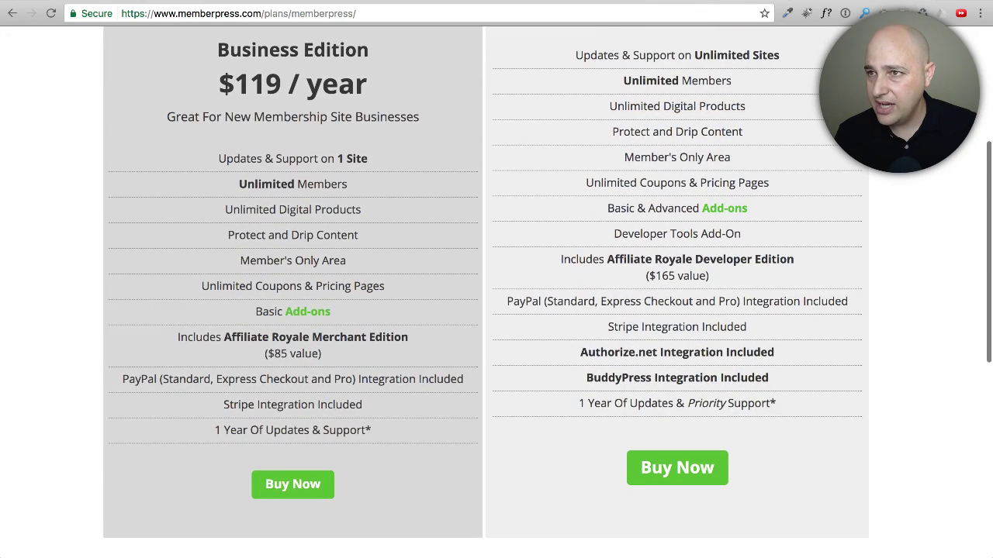
left_click(842, 6)
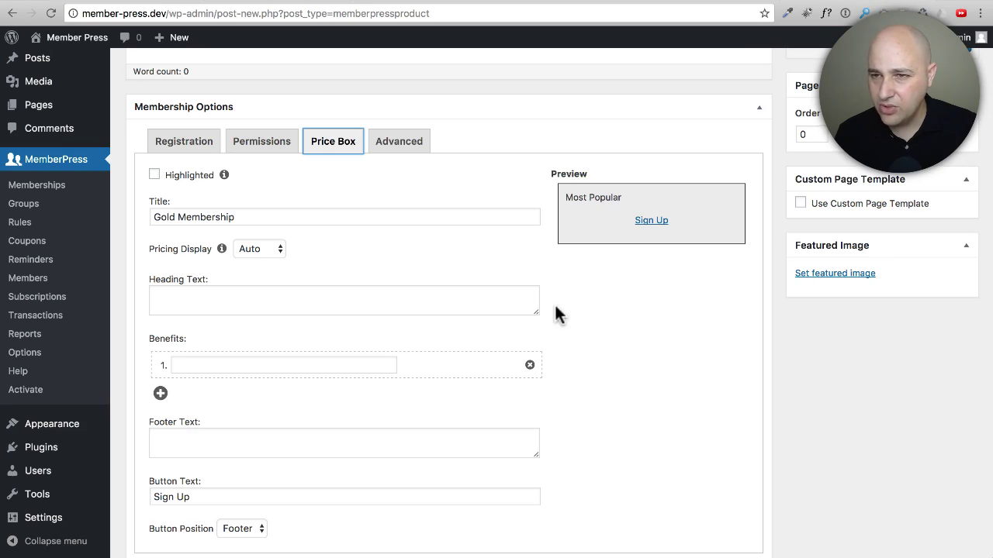
Check the Advanced membership options and publish the Gold Membership
scroll(553, 303, "down", 1)
left_click(411, 145)
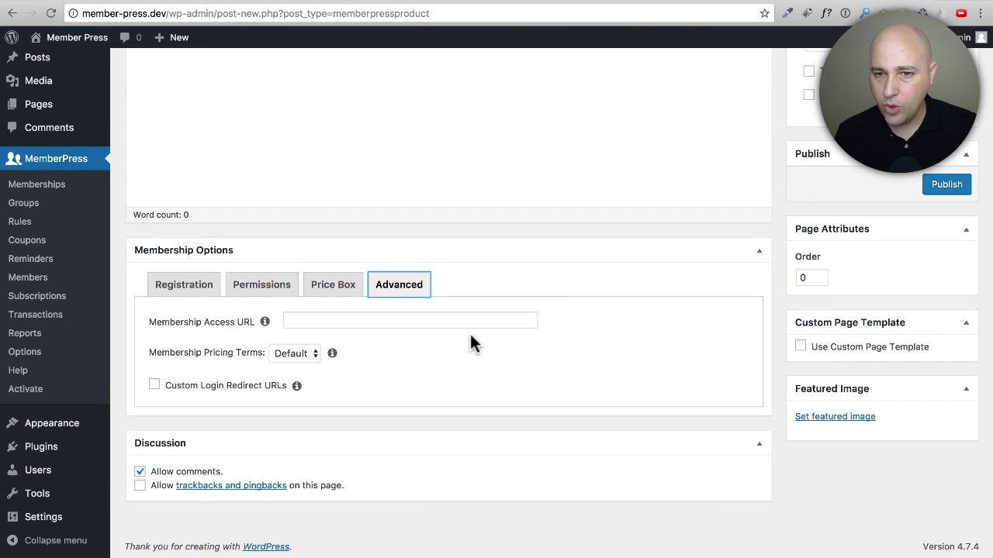
scroll(577, 333, "up", 5)
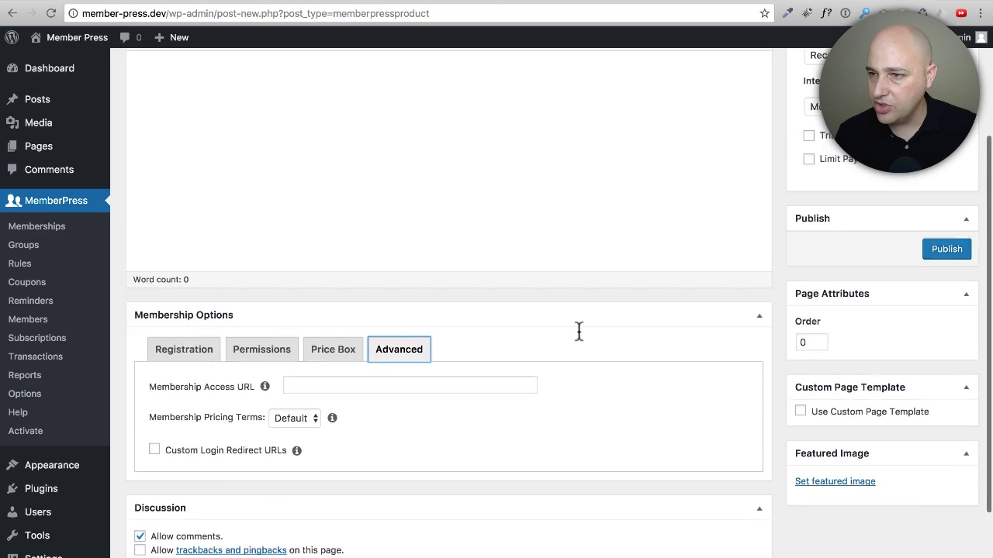
left_click(947, 404)
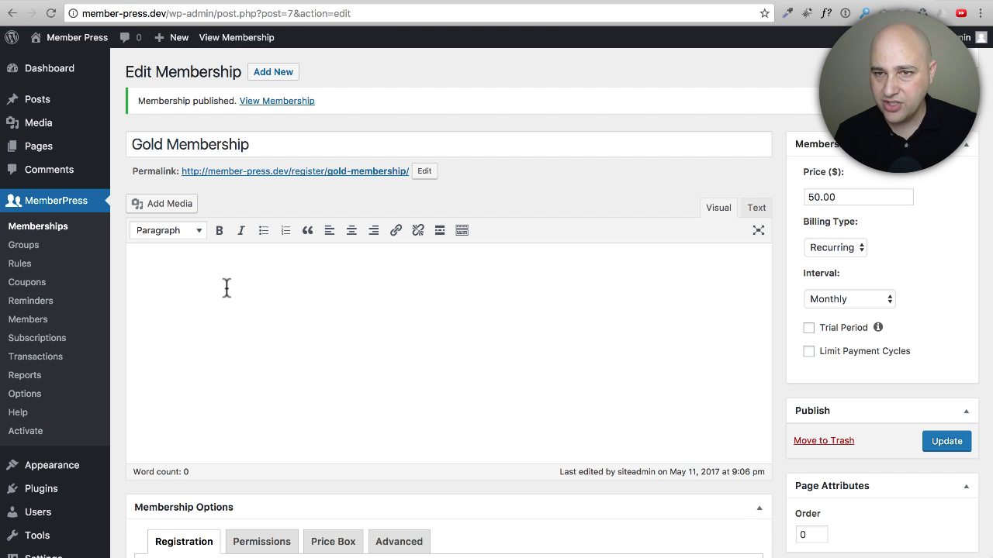
left_click(252, 172)
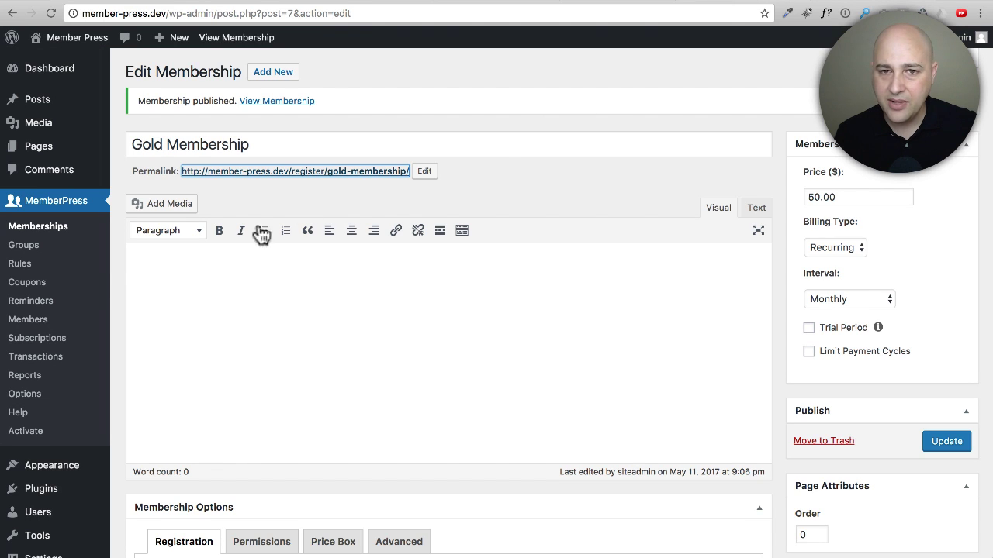
View the MemberPress Groups list and compare it with the plan boxes on the MemberPress website's pricing page
left_click(24, 245)
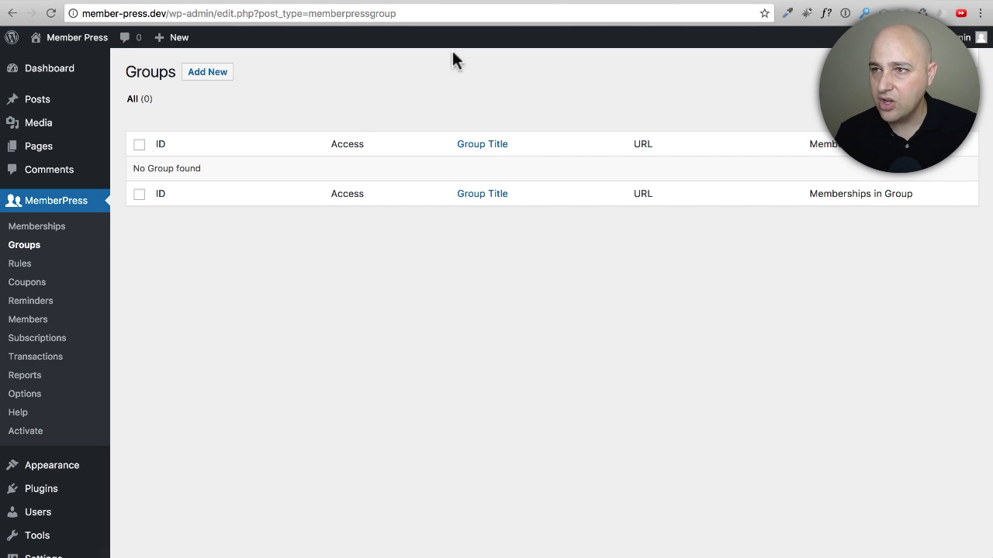
left_click(606, 3)
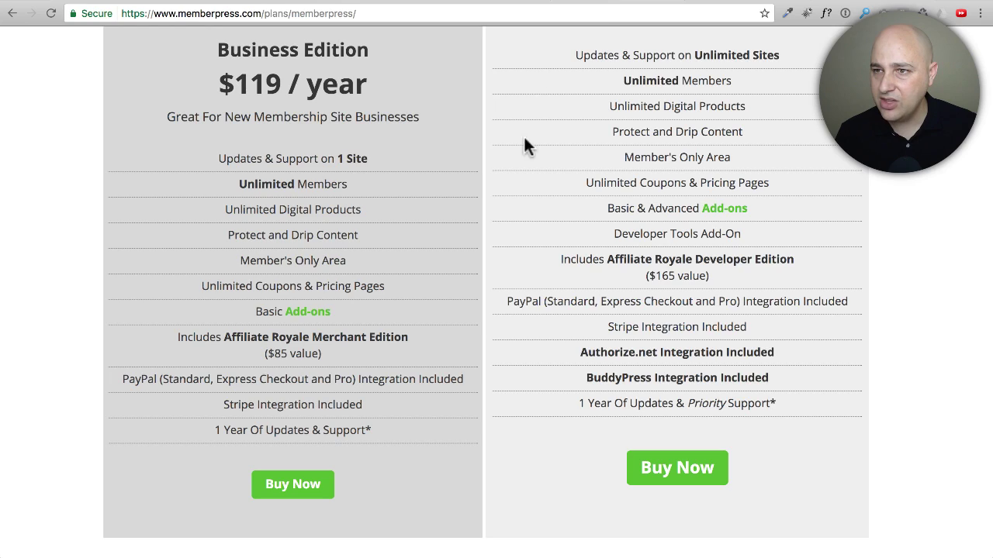
scroll(564, 214, "up", 5)
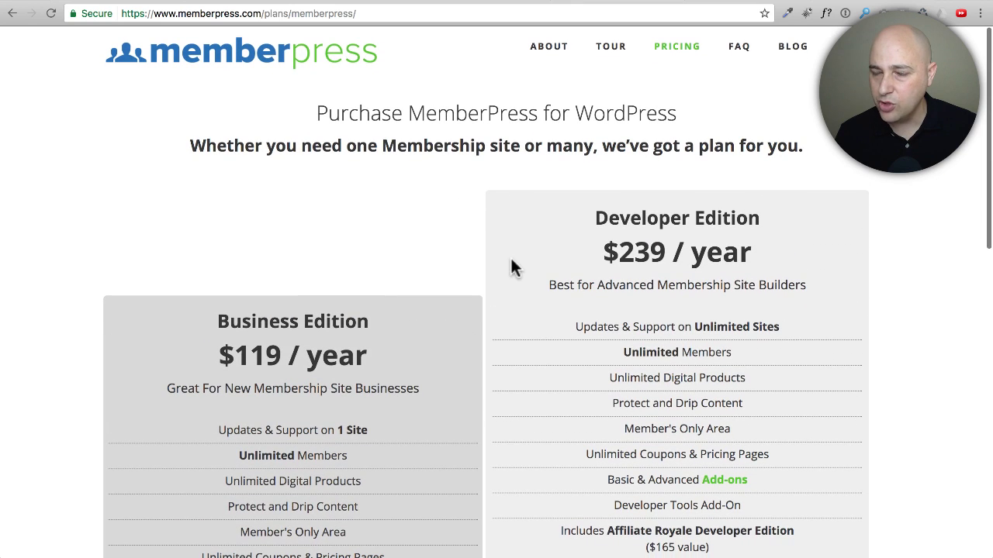
left_click(740, 3)
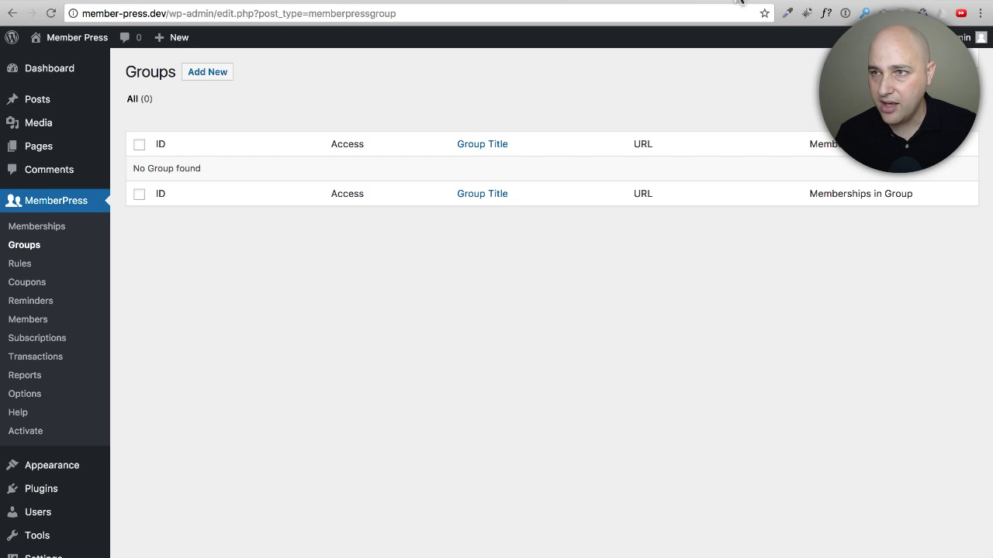
Start a new MemberPress rule and highlight the note's text about .htaccess rewrite rules
left_click(28, 268)
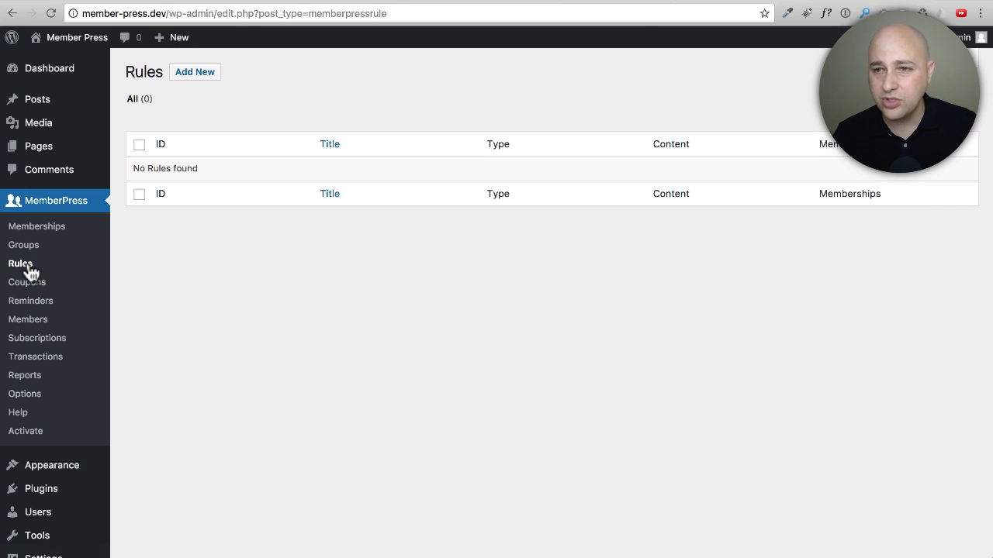
left_click(201, 74)
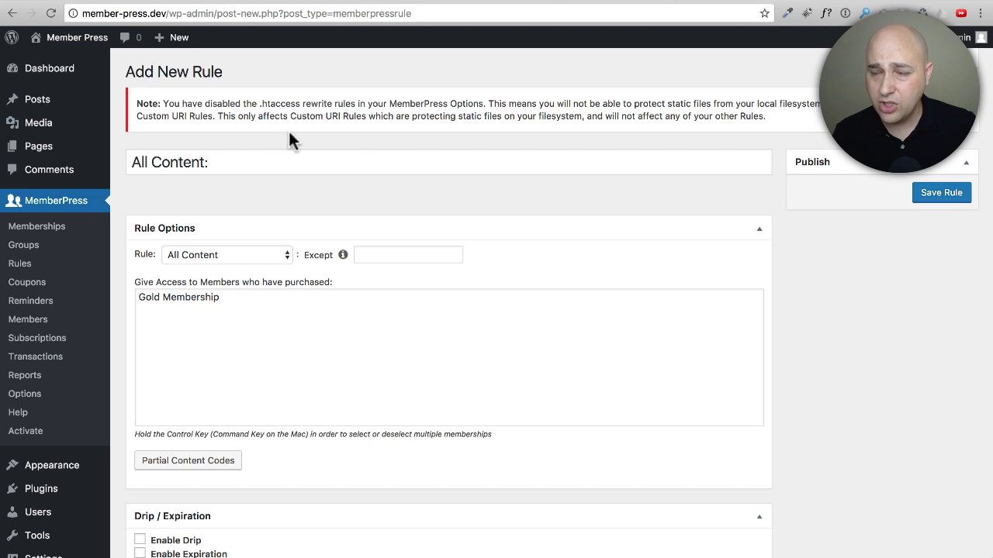
left_click_drag(259, 103, 486, 103)
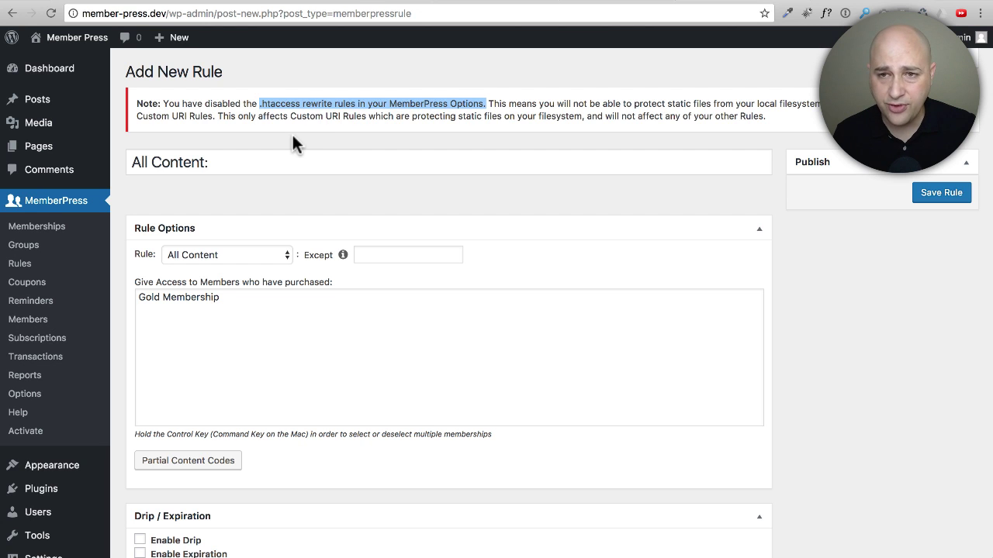
scroll(315, 183, "down", 2)
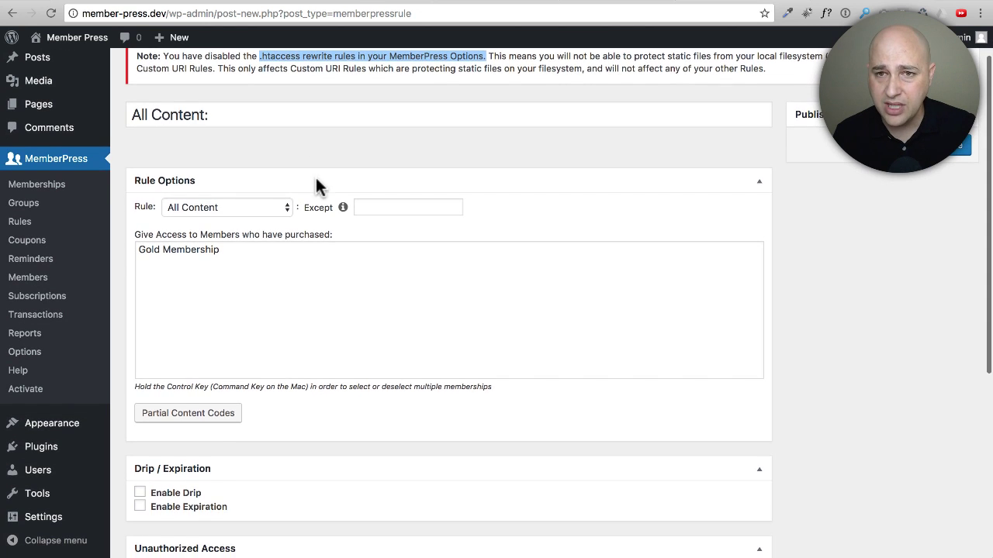
Set the new rule's content type to A Single Page
left_click(244, 117)
key("super+a")
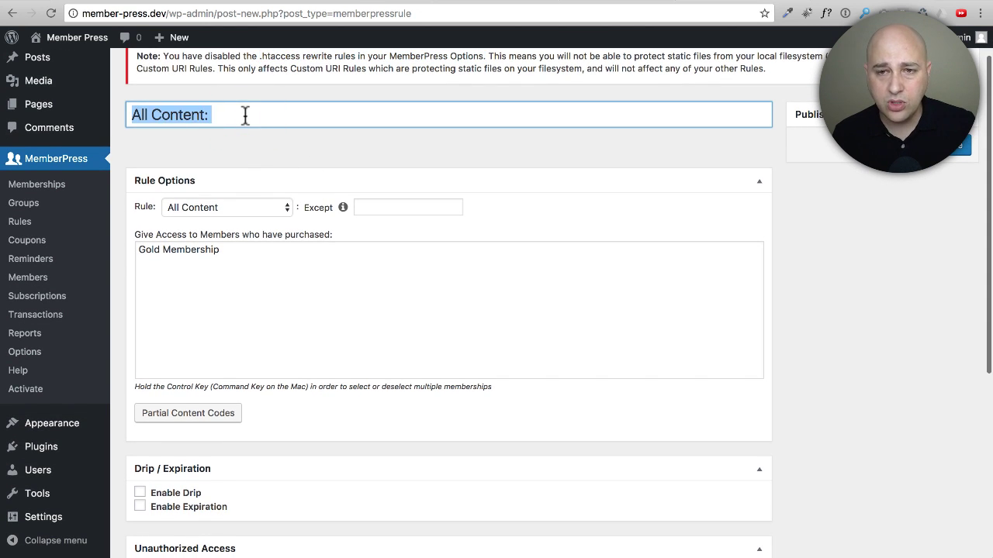
left_click(237, 179)
left_click(237, 179)
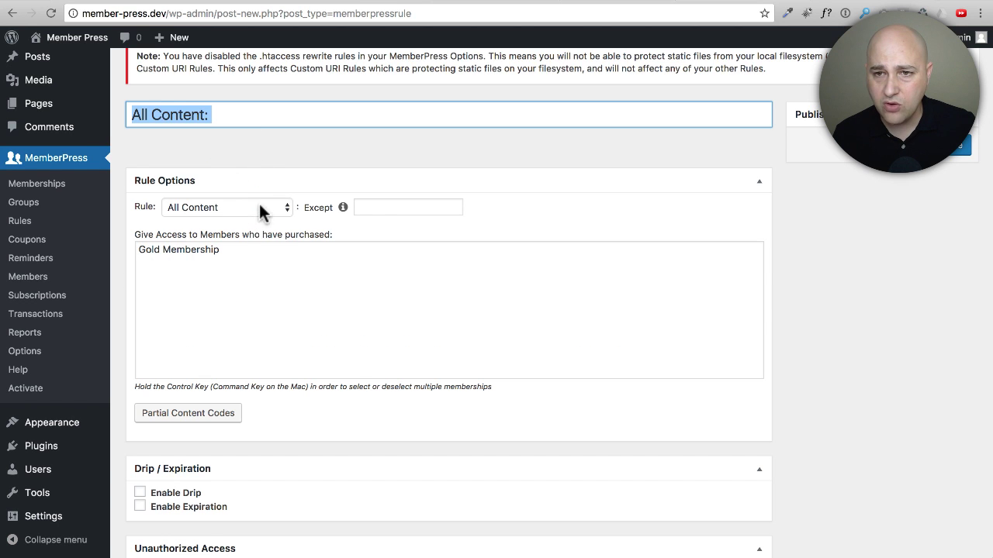
left_click(263, 210)
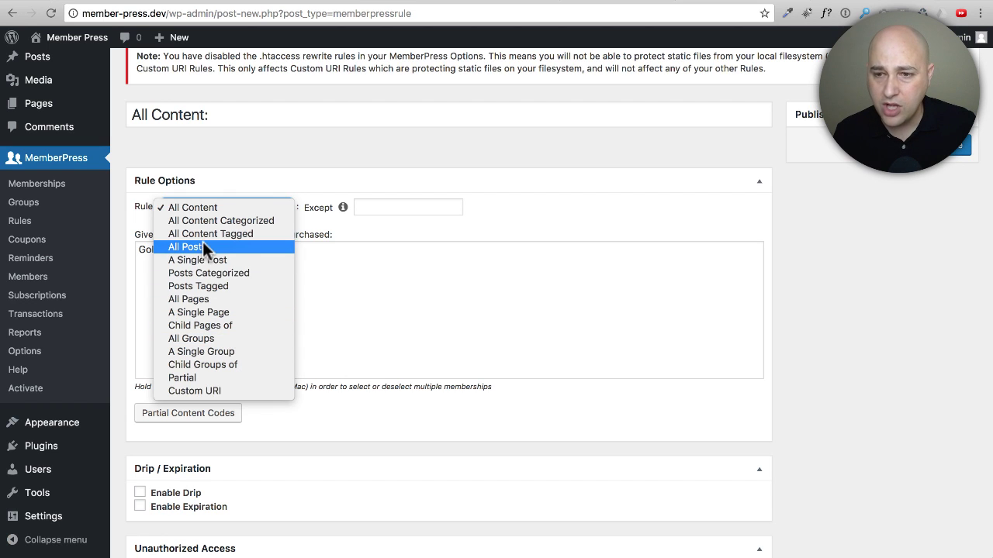
left_click(211, 313)
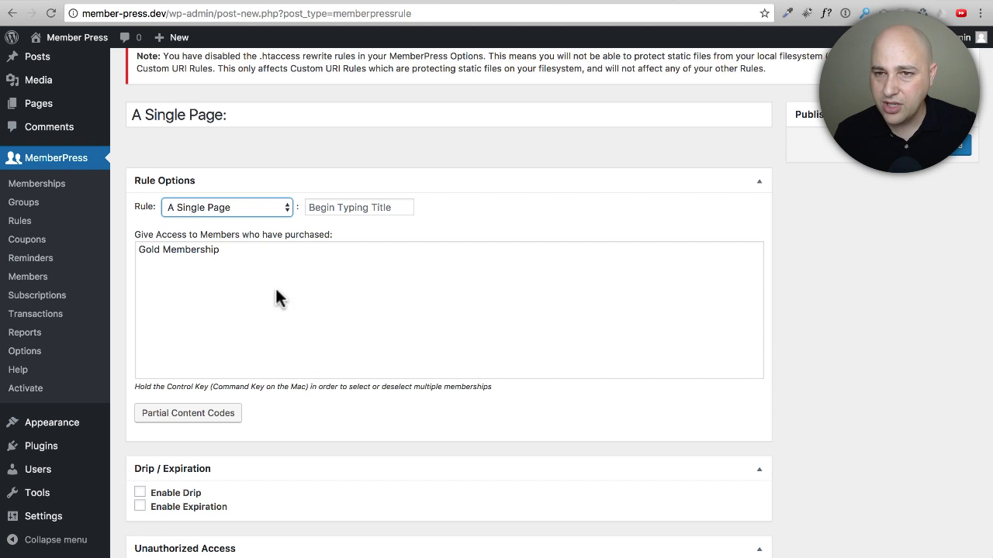
Change the rule's content type to A Single Post and pick the Hello world! post as the protected content
left_click(353, 204)
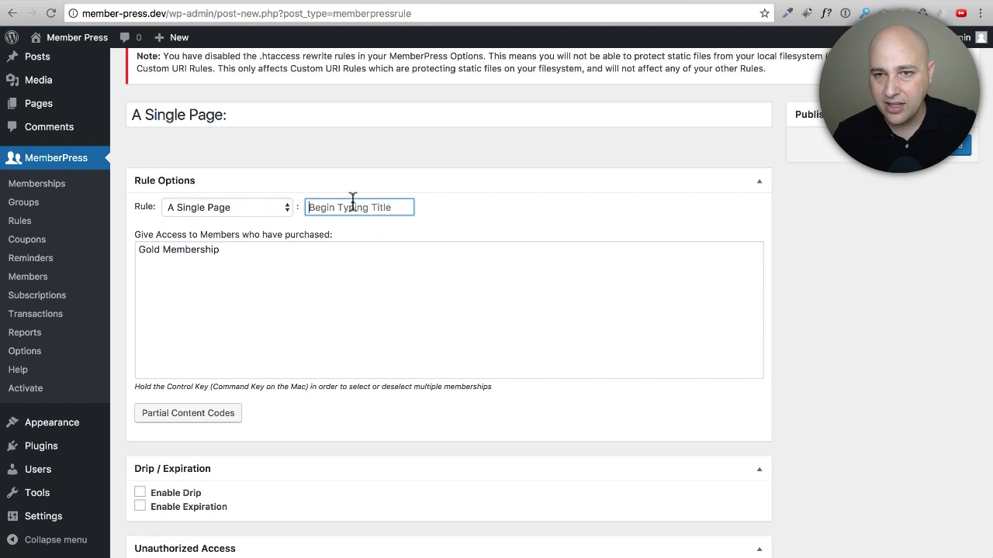
left_click(275, 210)
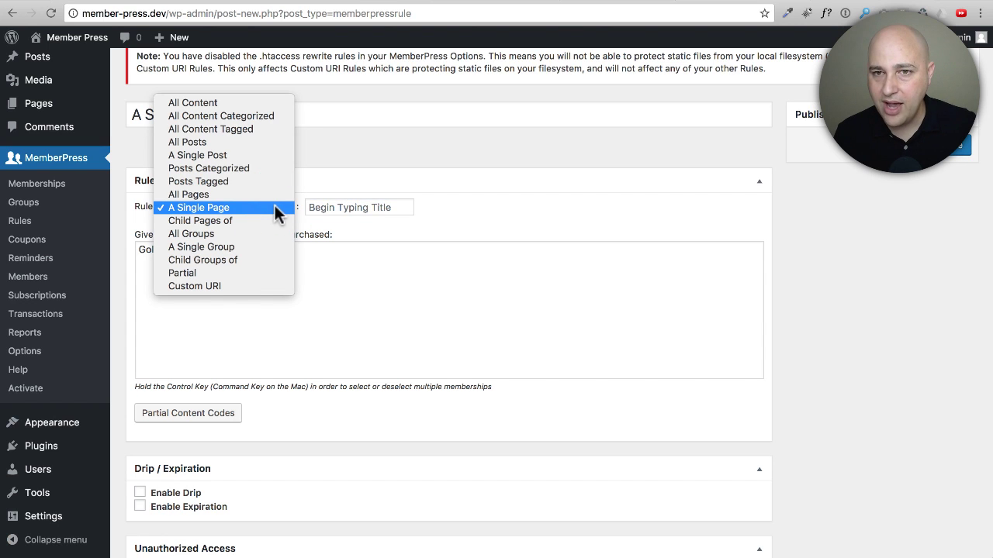
left_click(262, 156)
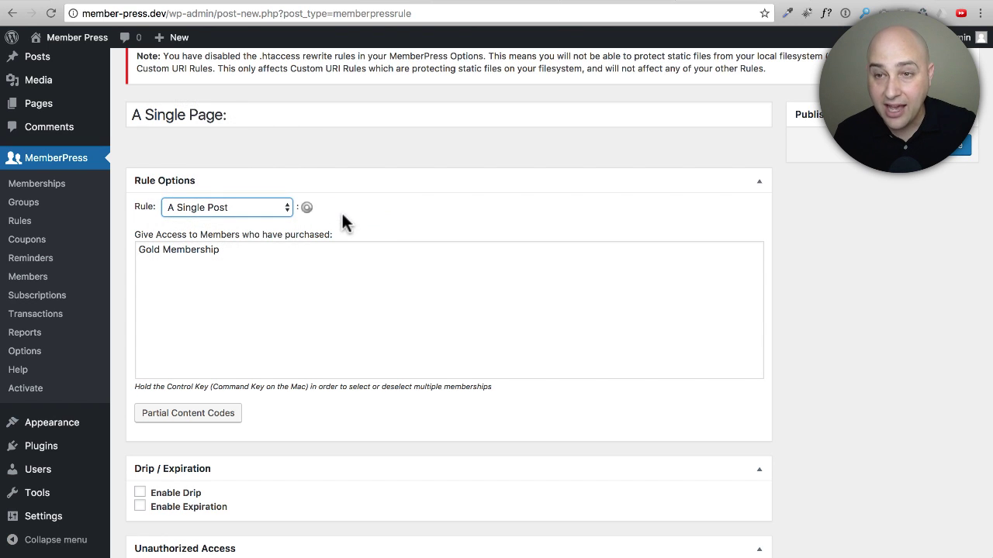
left_click(342, 209)
type("hel")
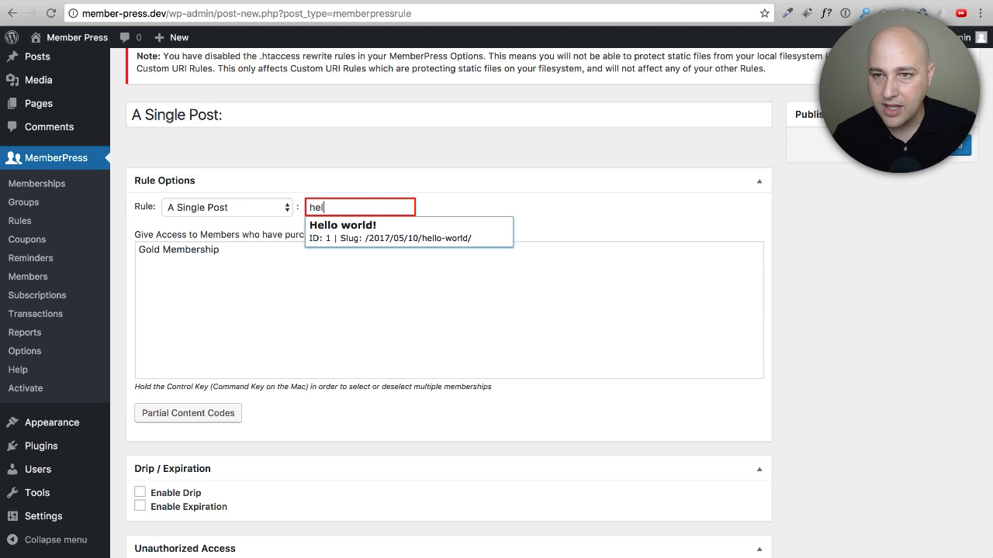
left_click(369, 242)
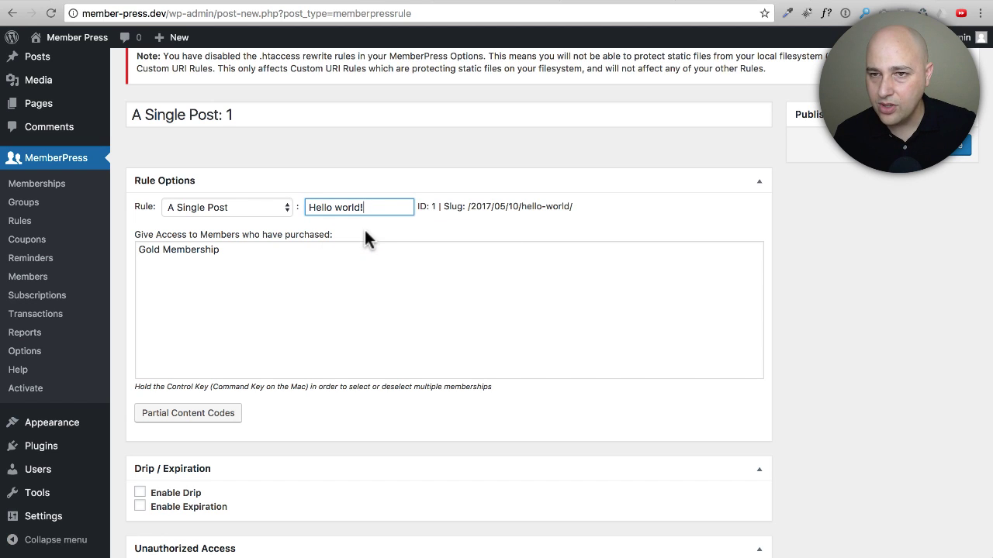
Give access to members who purchased the Gold Membership and save the rule for the Hello world! post
left_click(950, 146)
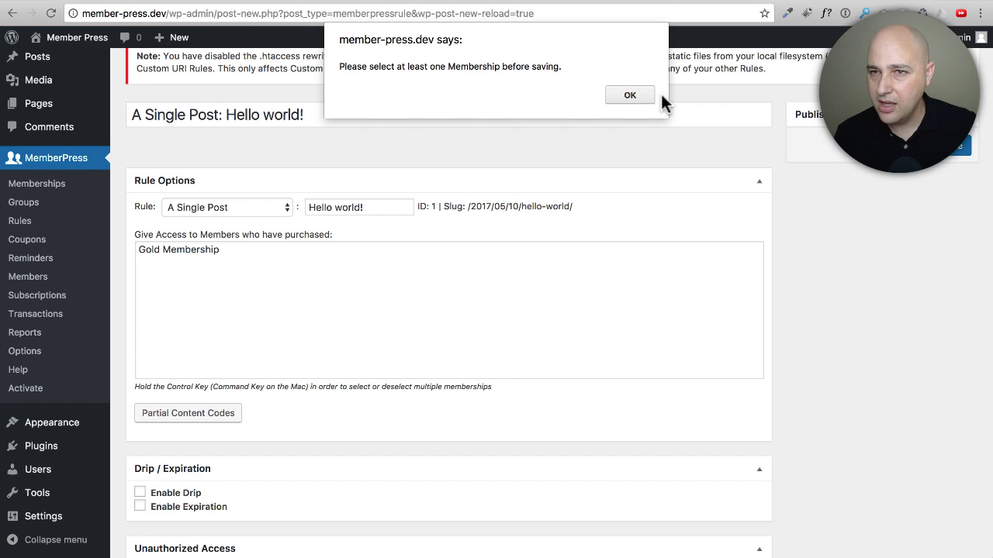
left_click(632, 94)
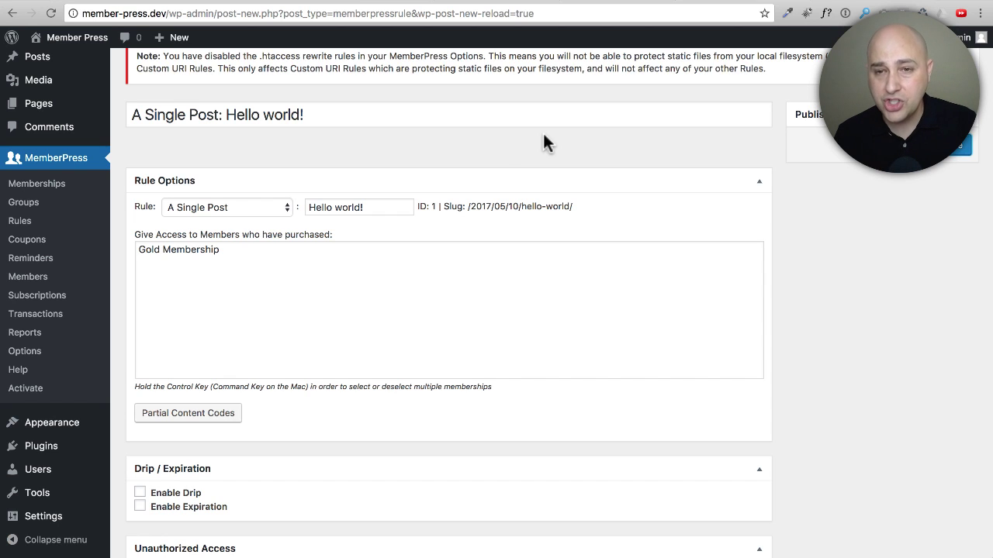
left_click(199, 247)
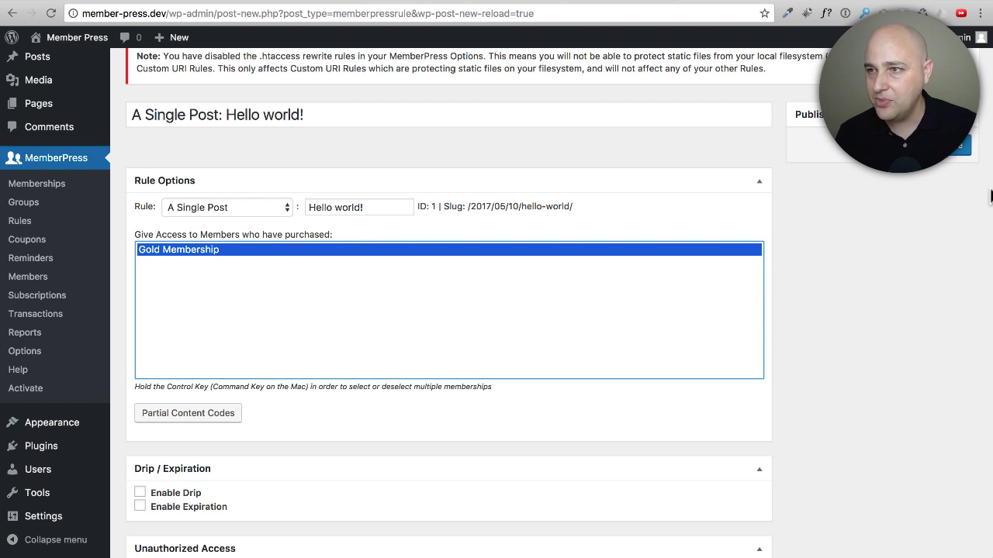
left_click(954, 147)
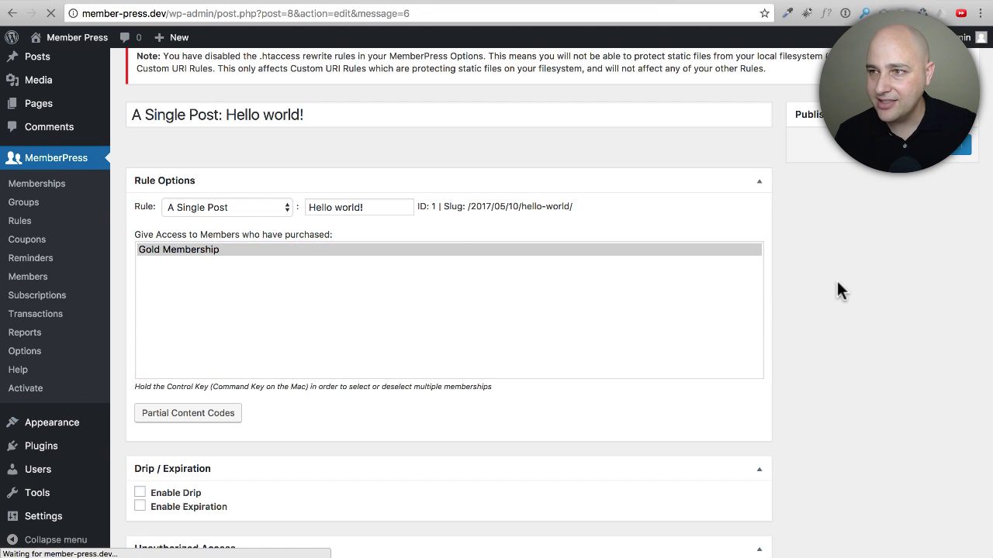
Review the saved rule's Drip / Expiration and Unauthorized Access settings
scroll(764, 297, "down", 5)
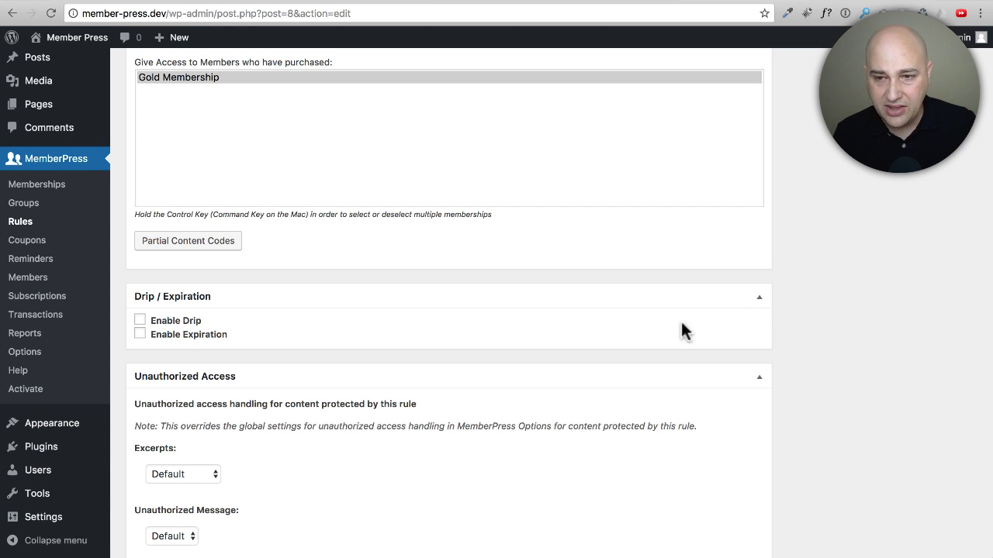
scroll(473, 314, "down", 2)
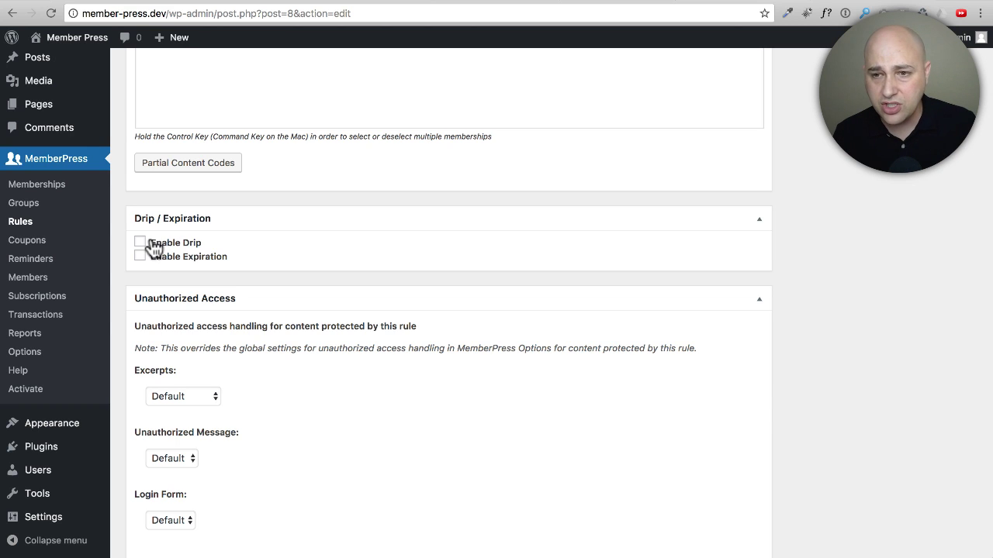
View MemberPress's Coupons, Reminders, Members, Subscriptions and Transactions lists one after another
left_click(30, 242)
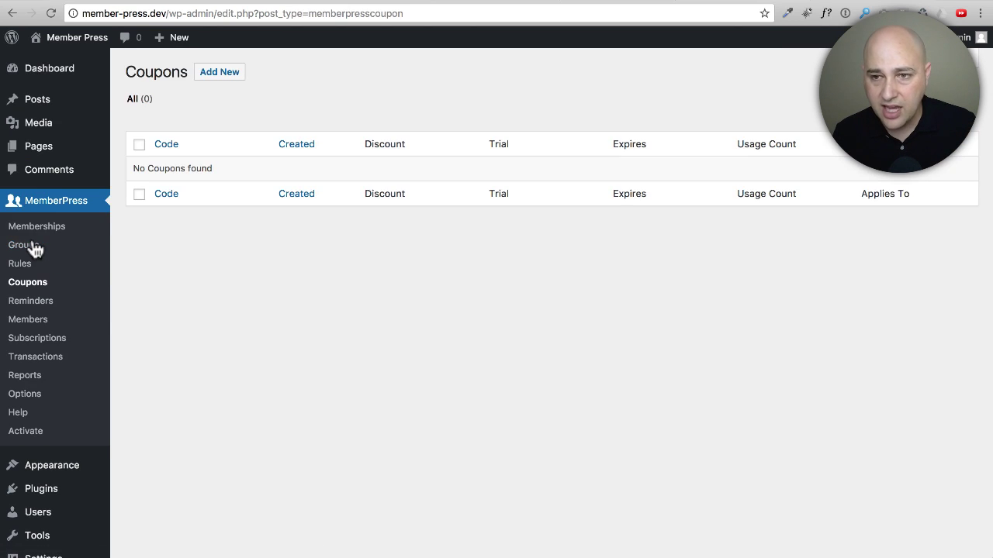
left_click(36, 306)
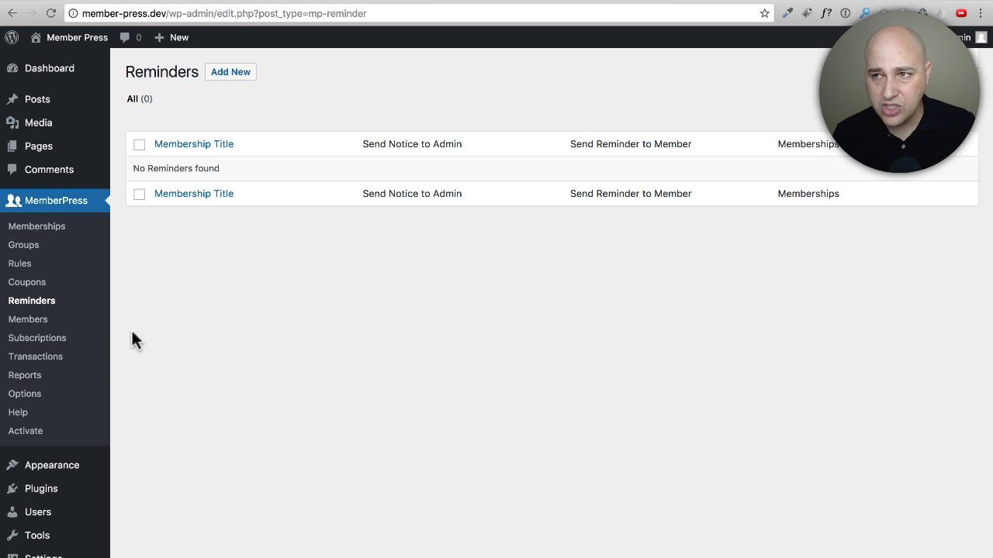
left_click(35, 327)
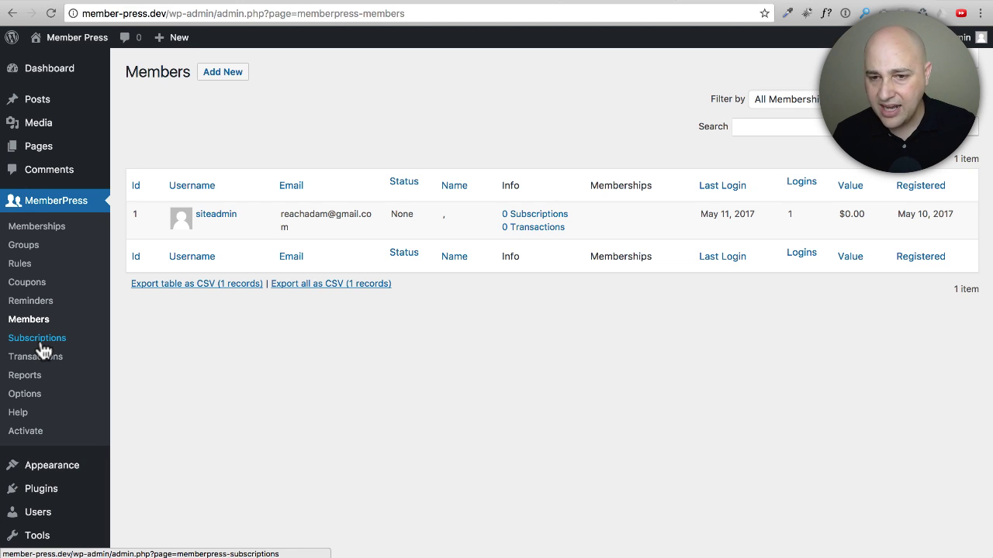
left_click(41, 343)
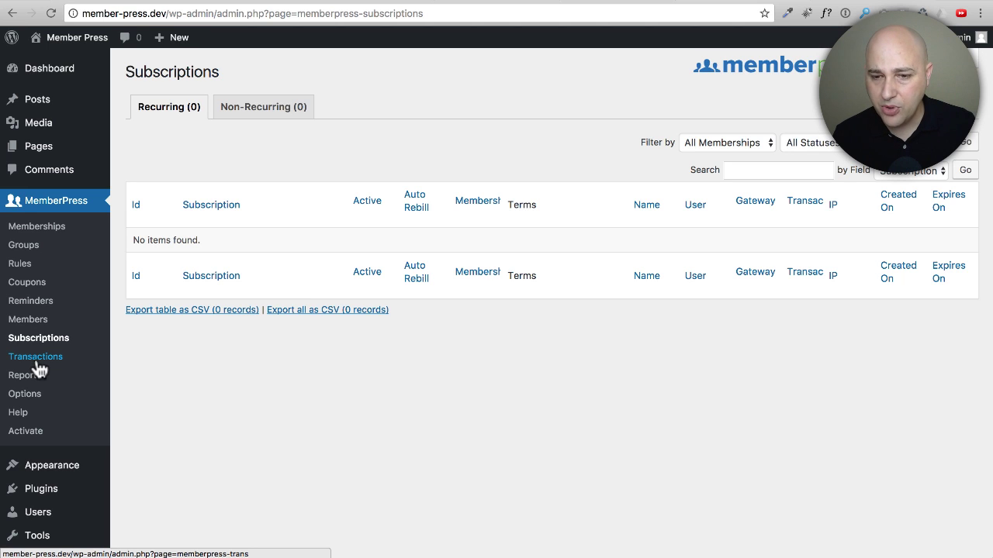
left_click(33, 359)
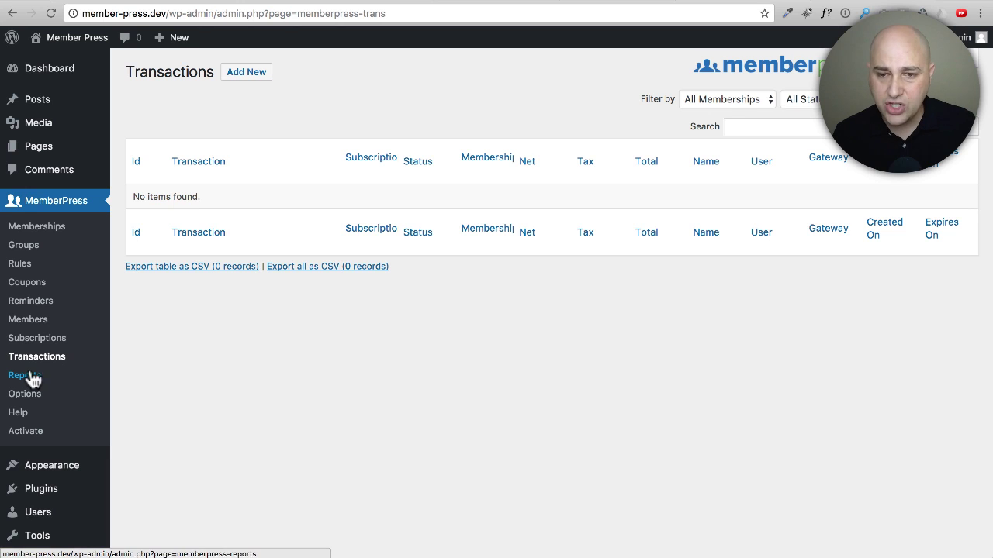
Look through the monthly MemberPress report down to its daily figures, and return to the Memberships list
left_click(31, 377)
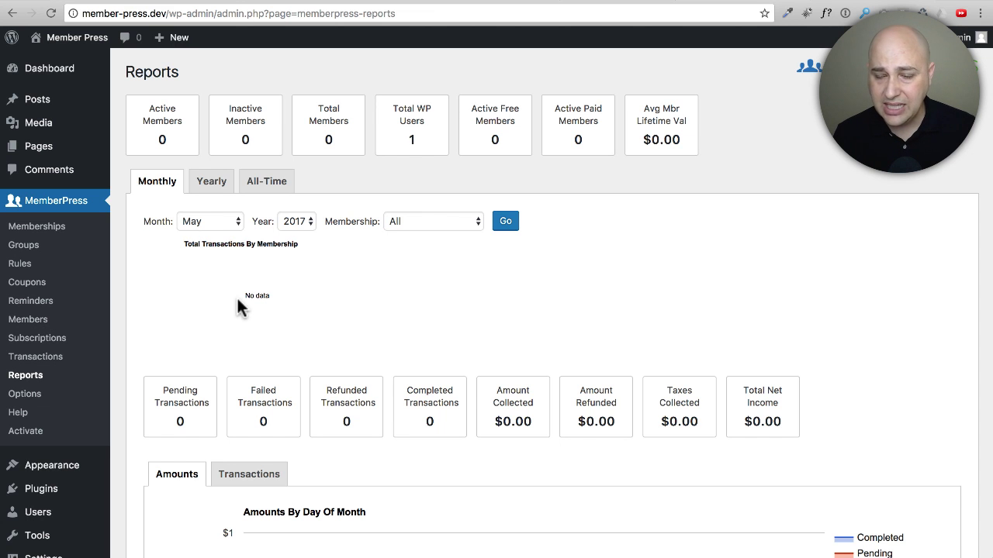
scroll(237, 299, "down", 10)
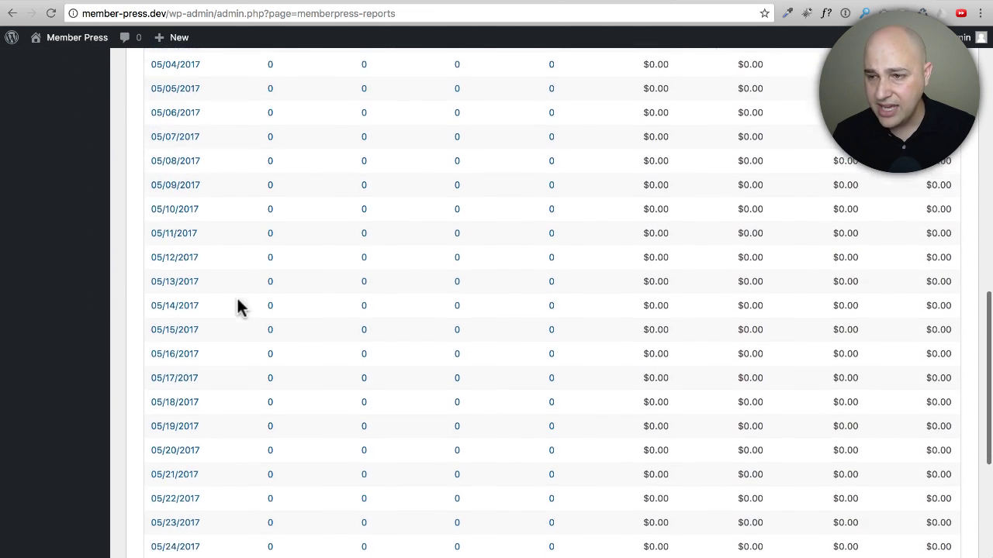
scroll(237, 306, "up", 15)
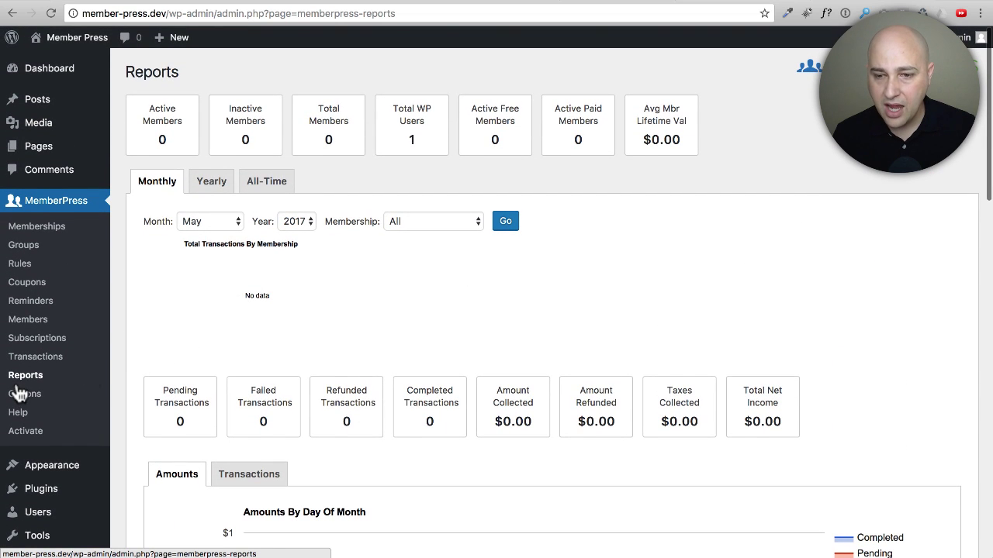
left_click(31, 229)
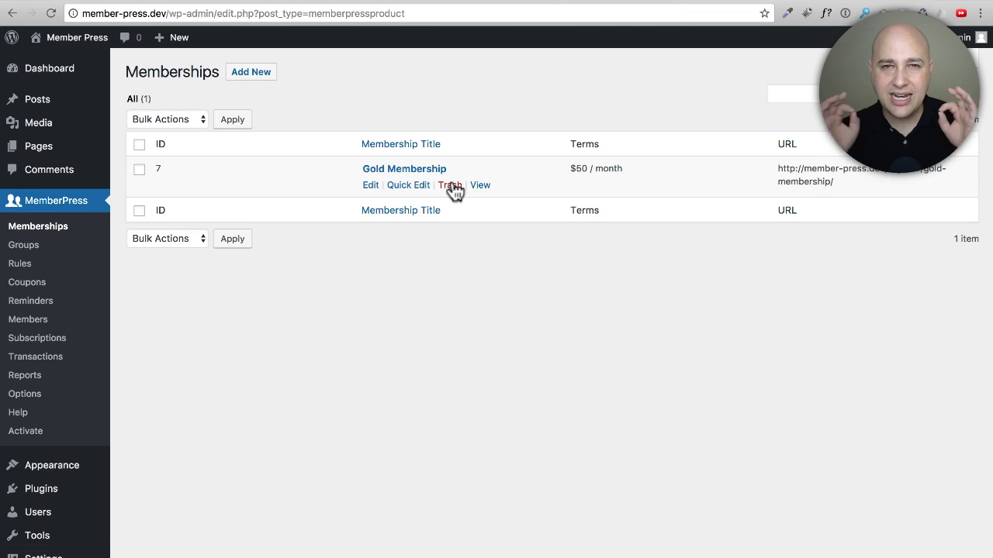